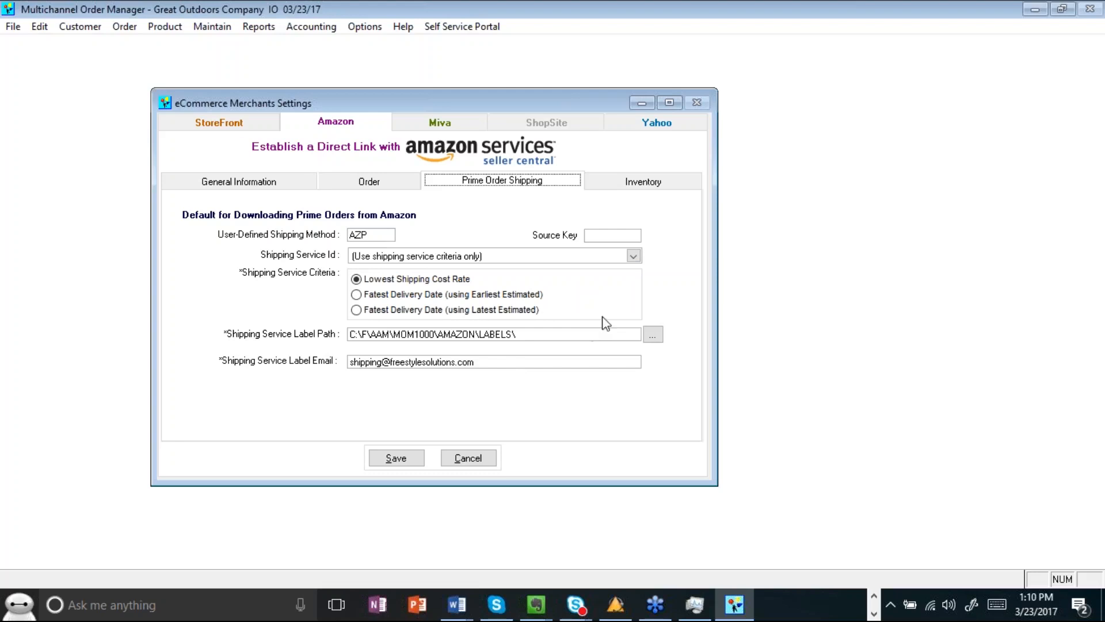
Step: Save the Amazon Prime order shipping settings and include all available statuses in the Order Status Report
{"action": "left_click", "coordinate": [403, 463]}
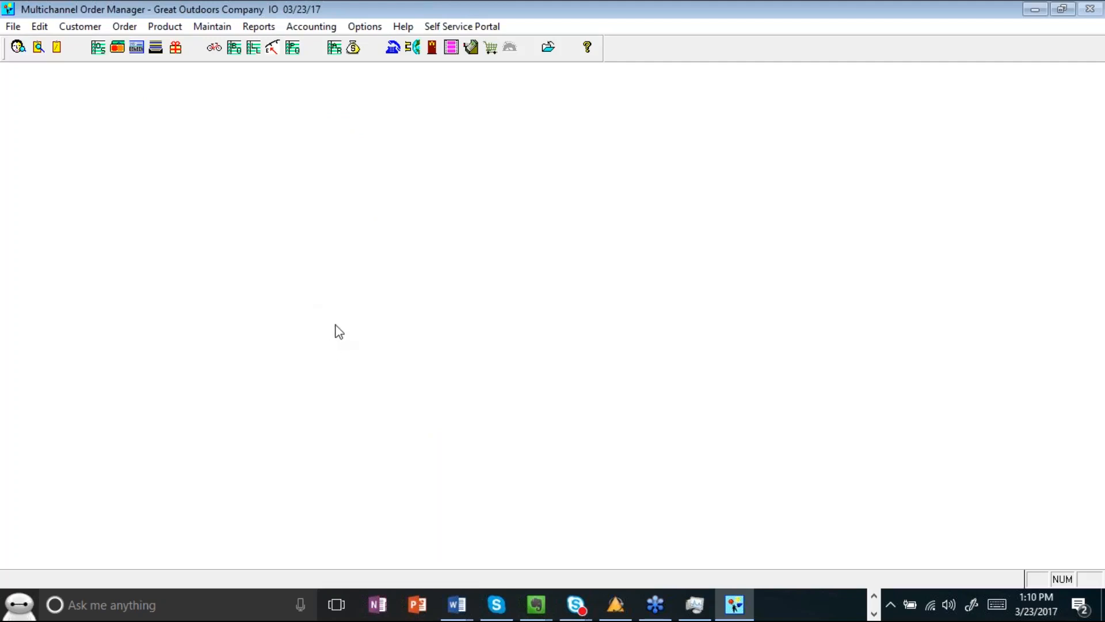
{"action": "left_click", "coordinate": [96, 50]}
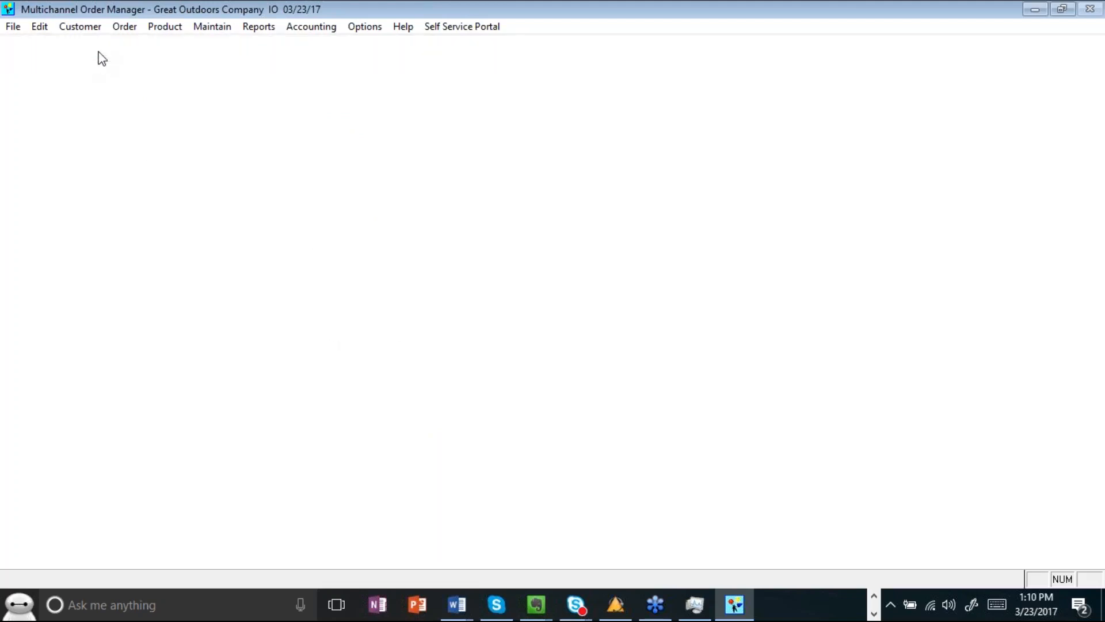
{"action": "left_click", "coordinate": [301, 118]}
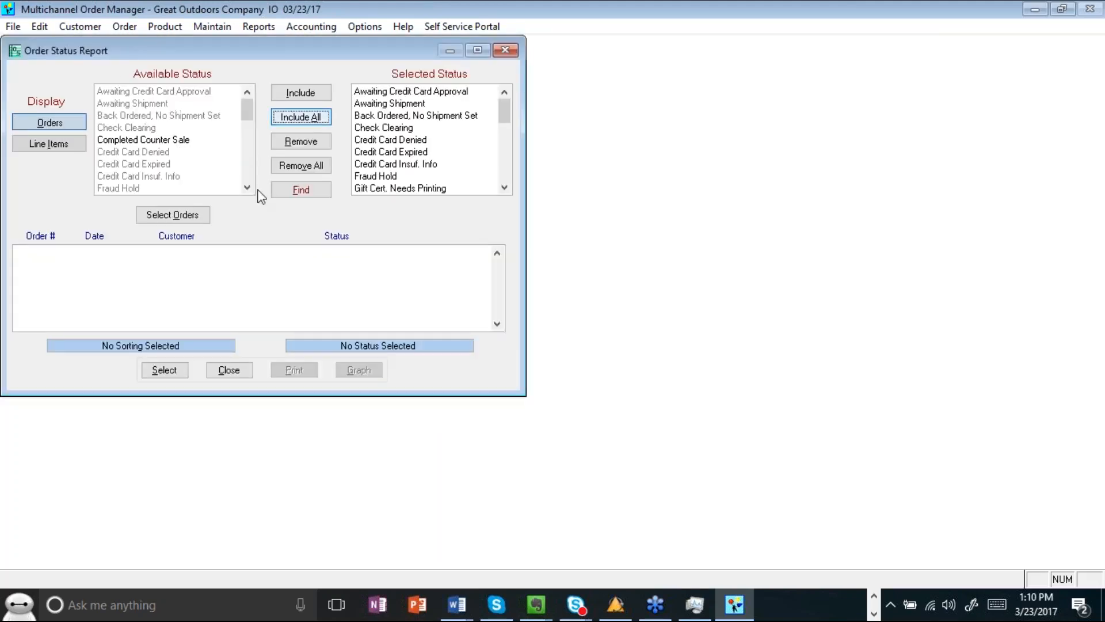
Step: Restrict the report's order query to the Amazon Prime order priority
{"action": "left_click", "coordinate": [173, 215]}
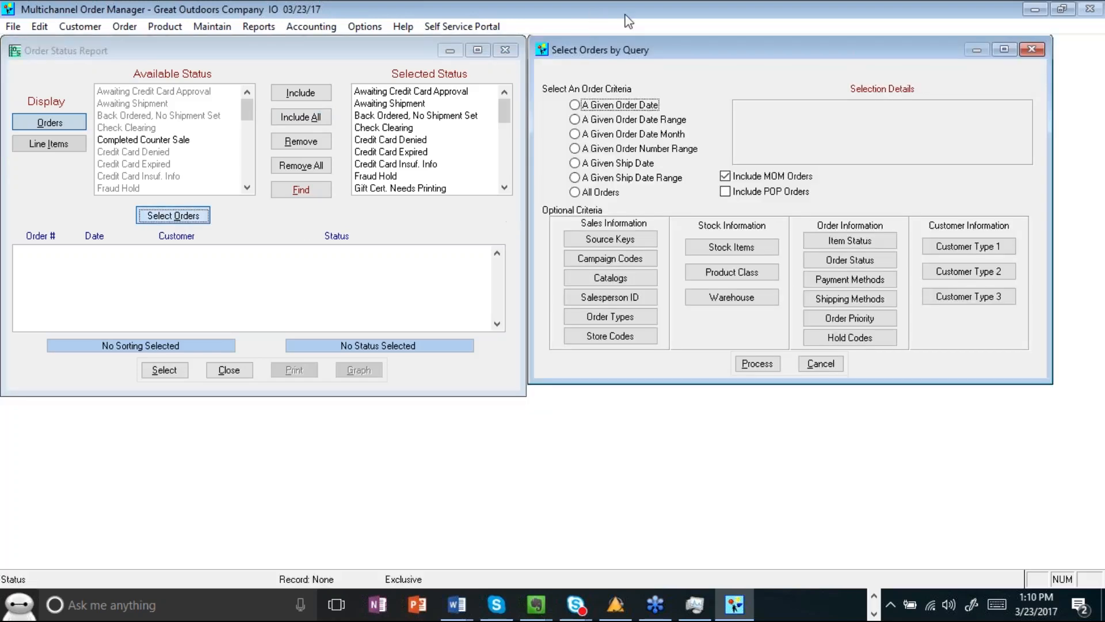
{"action": "left_click_drag", "start_coordinate": [682, 52], "coordinate": [324, 237]}
{"action": "left_click", "coordinate": [511, 508]}
{"action": "left_click_drag", "start_coordinate": [711, 131], "coordinate": [444, 115]}
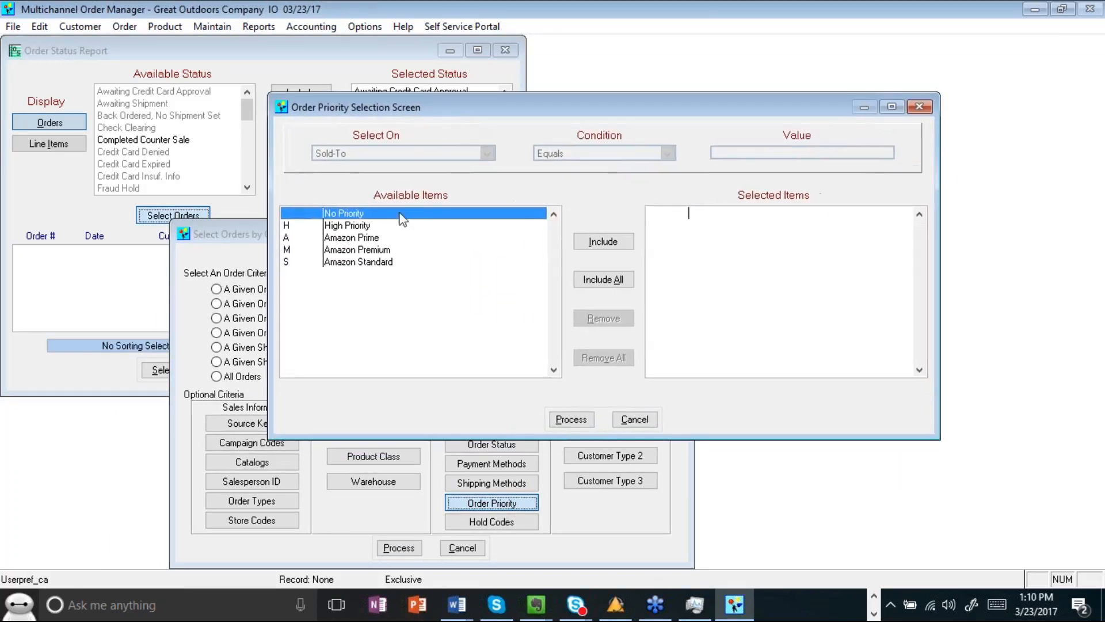
{"action": "left_click", "coordinate": [358, 228]}
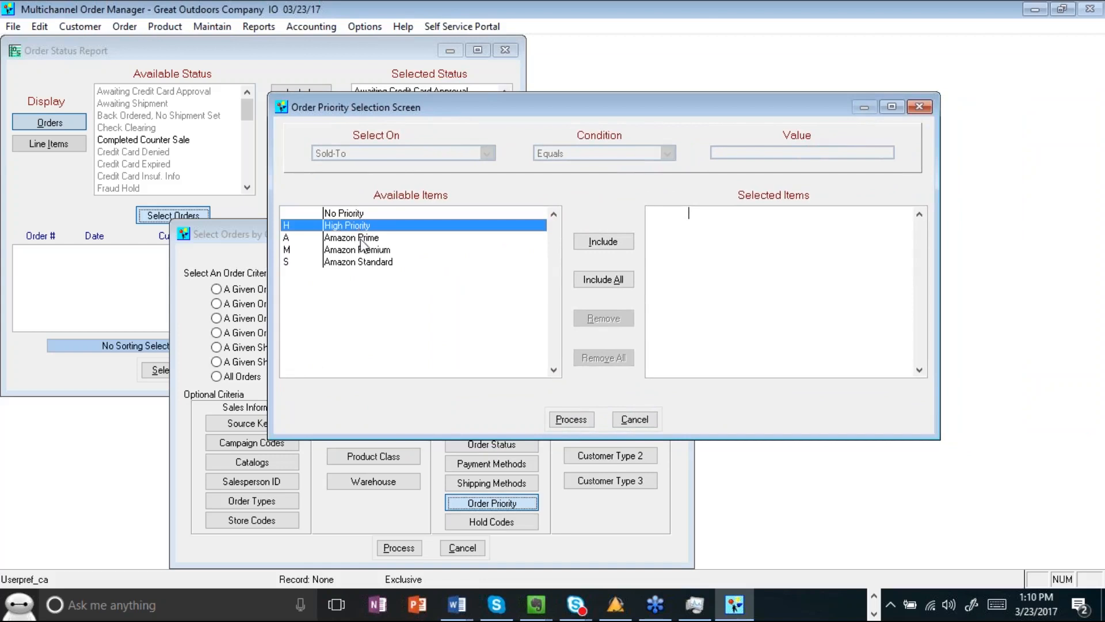
{"action": "left_click", "coordinate": [361, 238]}
{"action": "left_click", "coordinate": [378, 250]}
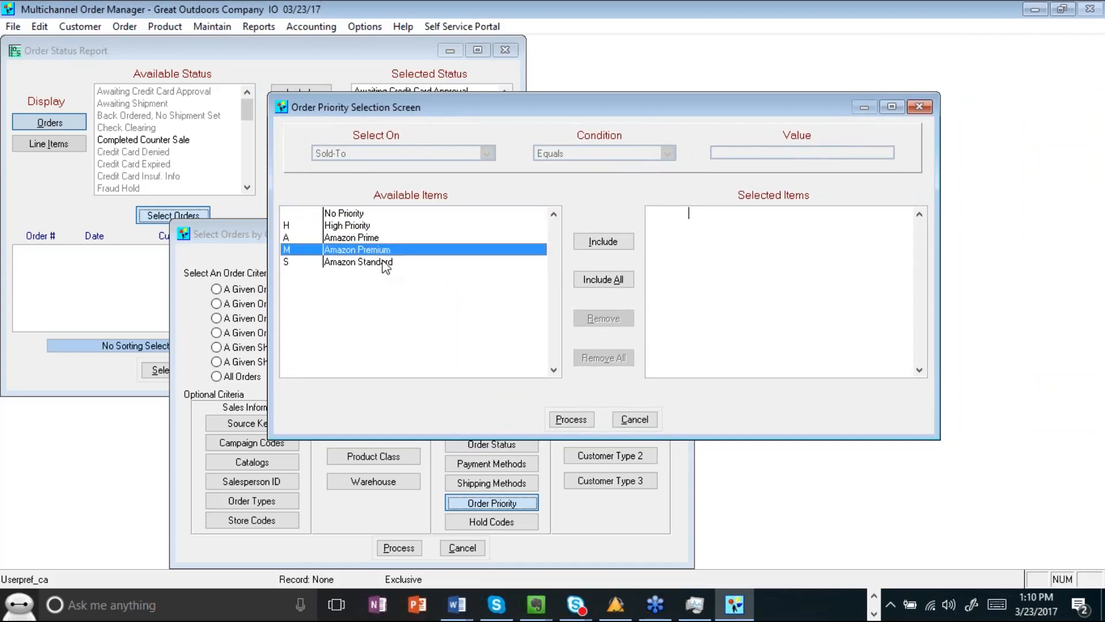
{"action": "left_click", "coordinate": [384, 262]}
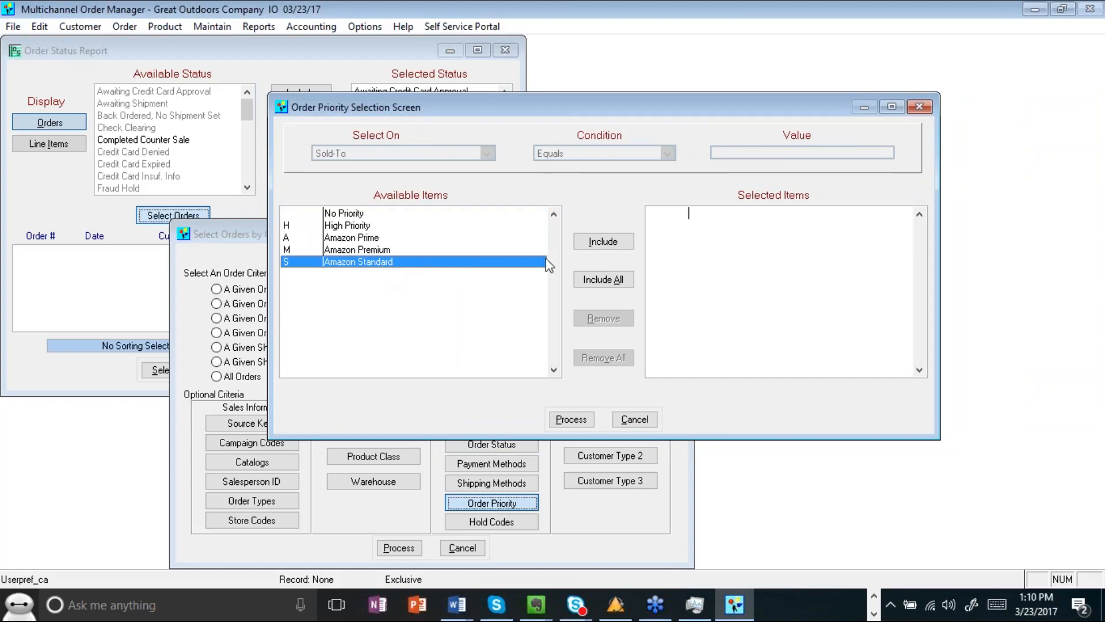
{"action": "left_click", "coordinate": [366, 238]}
{"action": "left_click", "coordinate": [595, 242]}
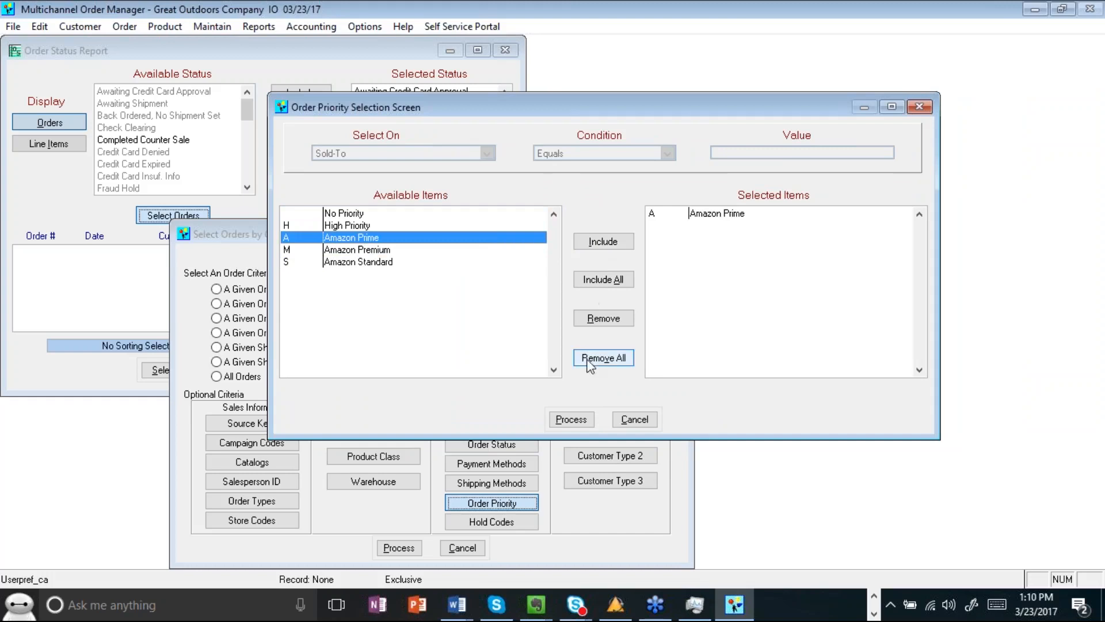
{"action": "left_click", "coordinate": [572, 419]}
Step: Run the report query on All Orders, review the matching orders, and close the Order Status Report
{"action": "left_click", "coordinate": [217, 376]}
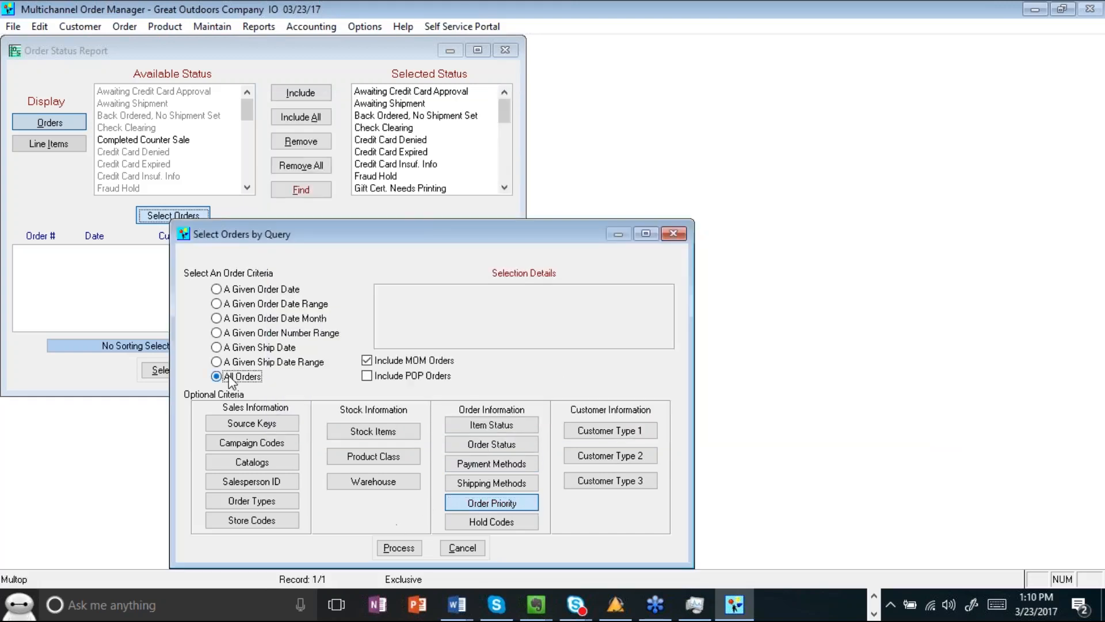
{"action": "left_click", "coordinate": [398, 548]}
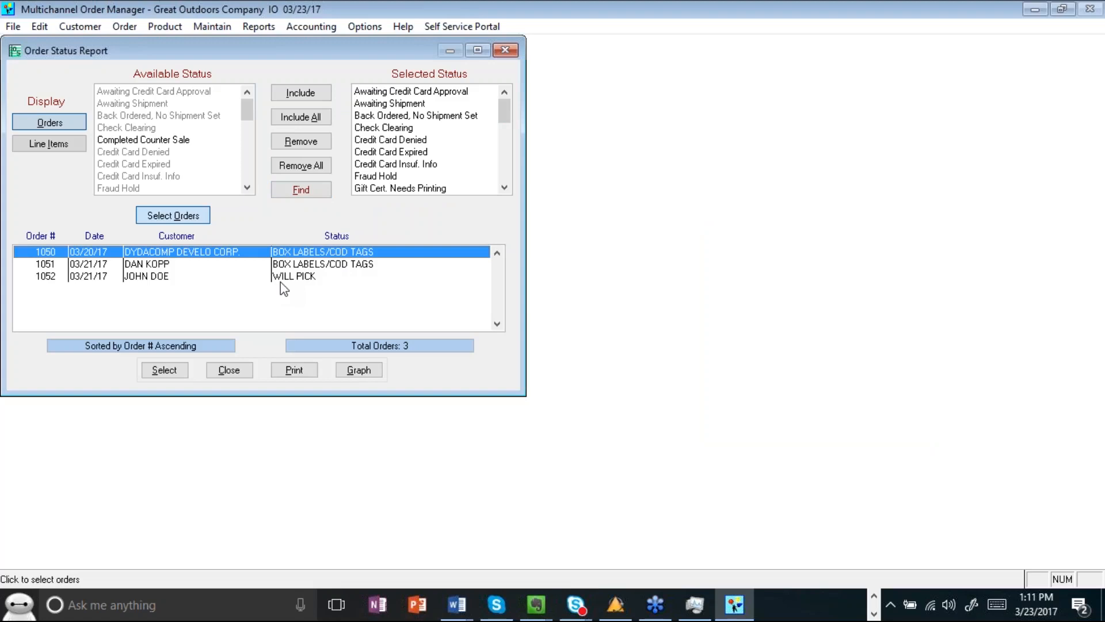
{"action": "left_click", "coordinate": [233, 370]}
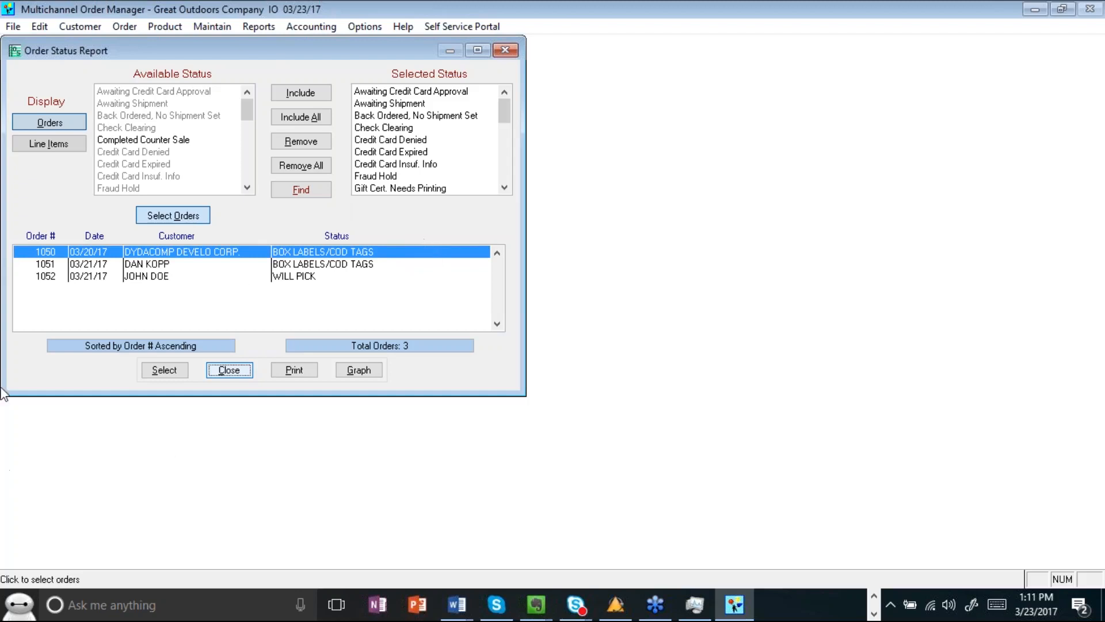
{"action": "left_click", "coordinate": [228, 371]}
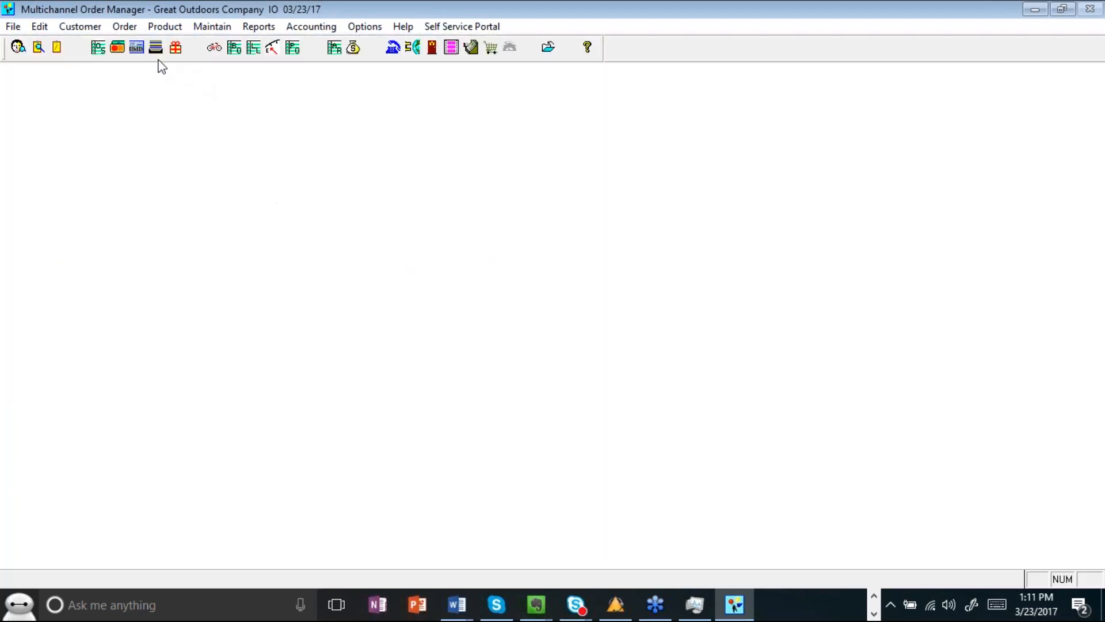
Step: In order processing, leave only the Pick List / Tickets and Packing Slips stages selected and try to open the order selection
{"action": "left_click", "coordinate": [161, 49]}
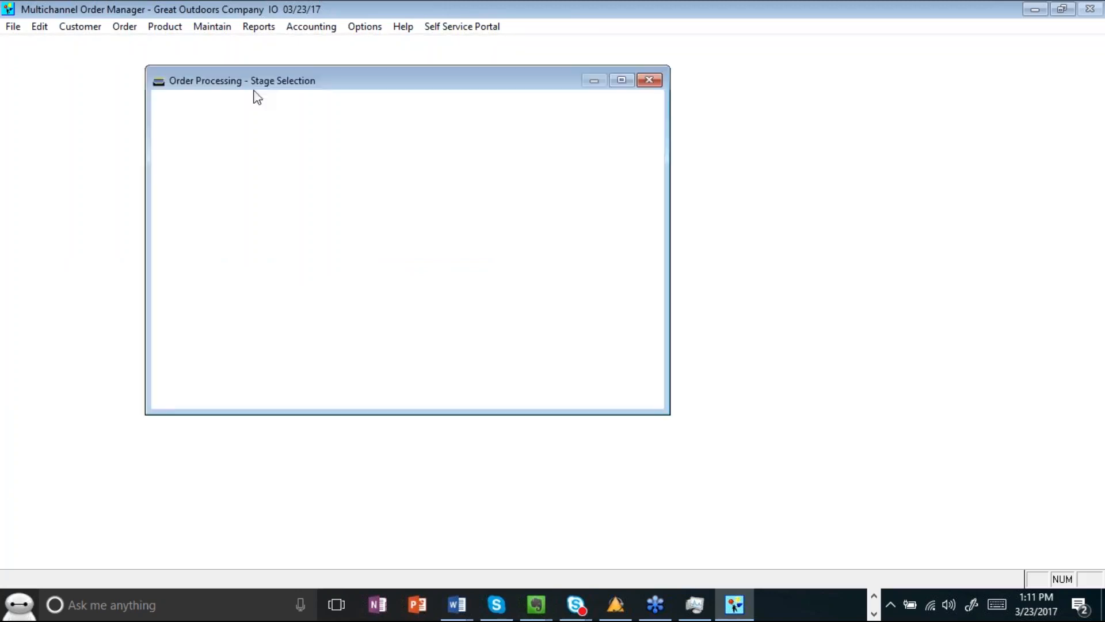
{"action": "left_click", "coordinate": [243, 145]}
{"action": "left_click", "coordinate": [243, 159]}
{"action": "left_click", "coordinate": [243, 174]}
{"action": "left_click", "coordinate": [243, 188]}
{"action": "left_click", "coordinate": [243, 173]}
{"action": "left_click", "coordinate": [243, 202]}
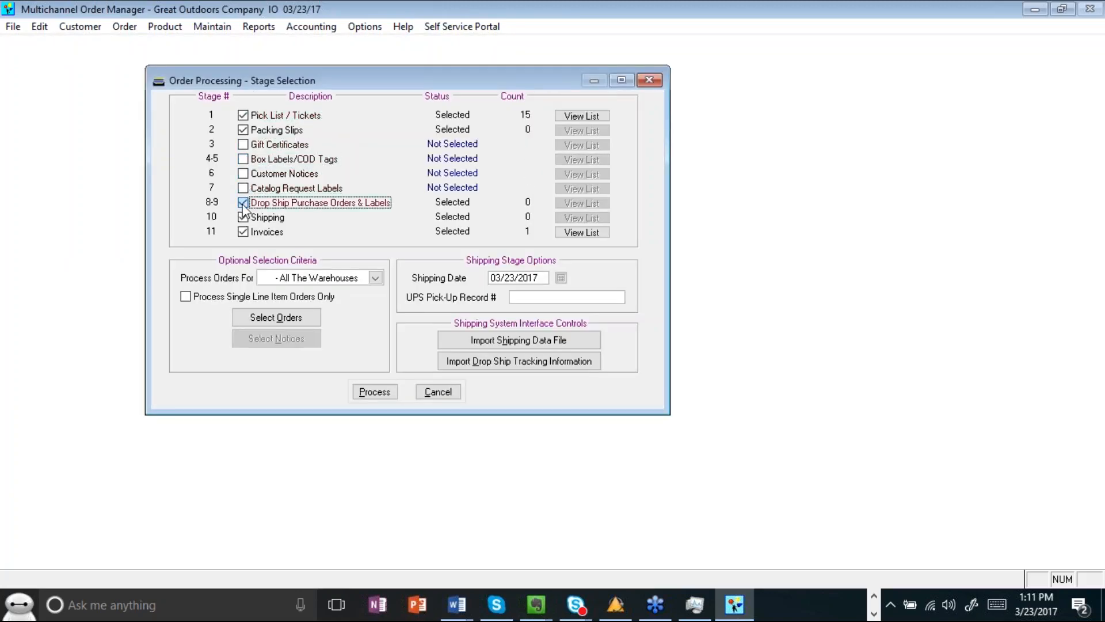
{"action": "left_click", "coordinate": [243, 217]}
{"action": "left_click", "coordinate": [243, 232]}
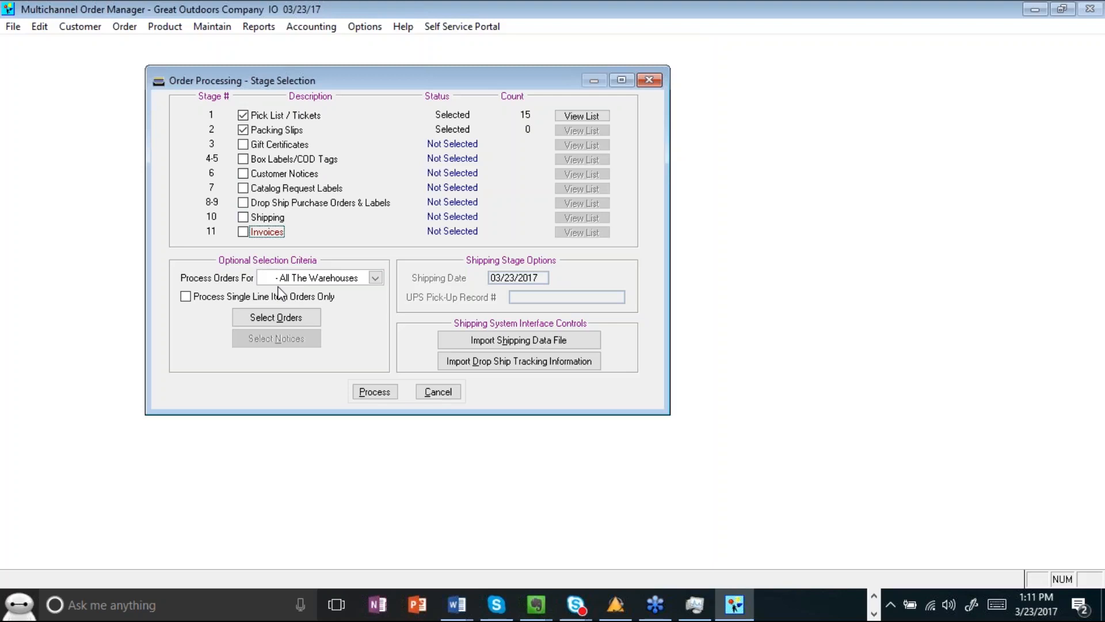
{"action": "left_click", "coordinate": [284, 316]}
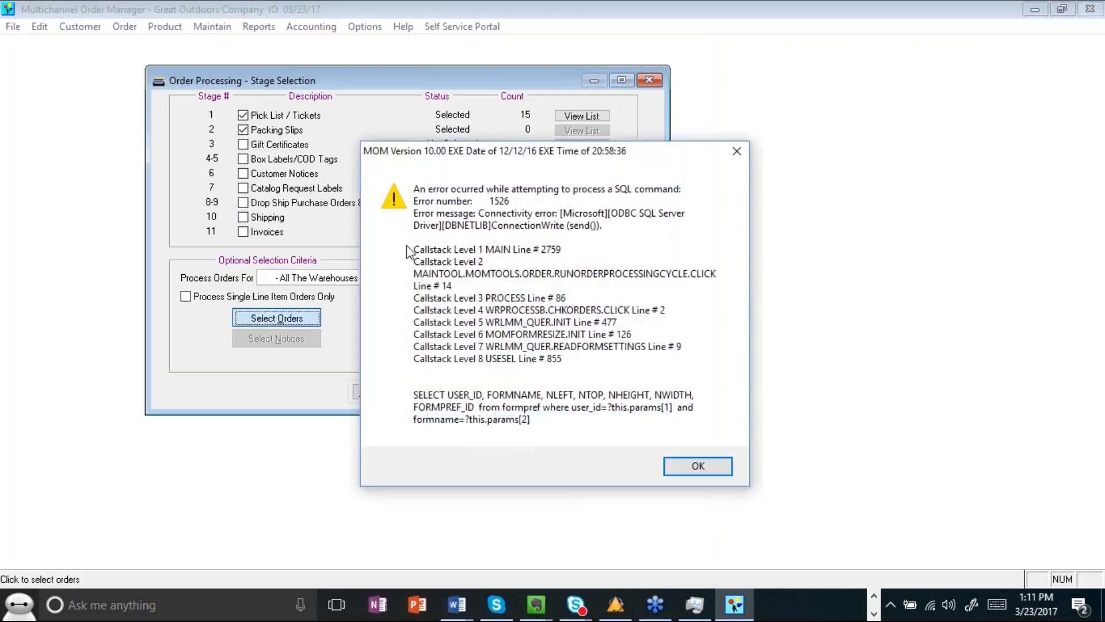
{"action": "left_click", "coordinate": [698, 464]}
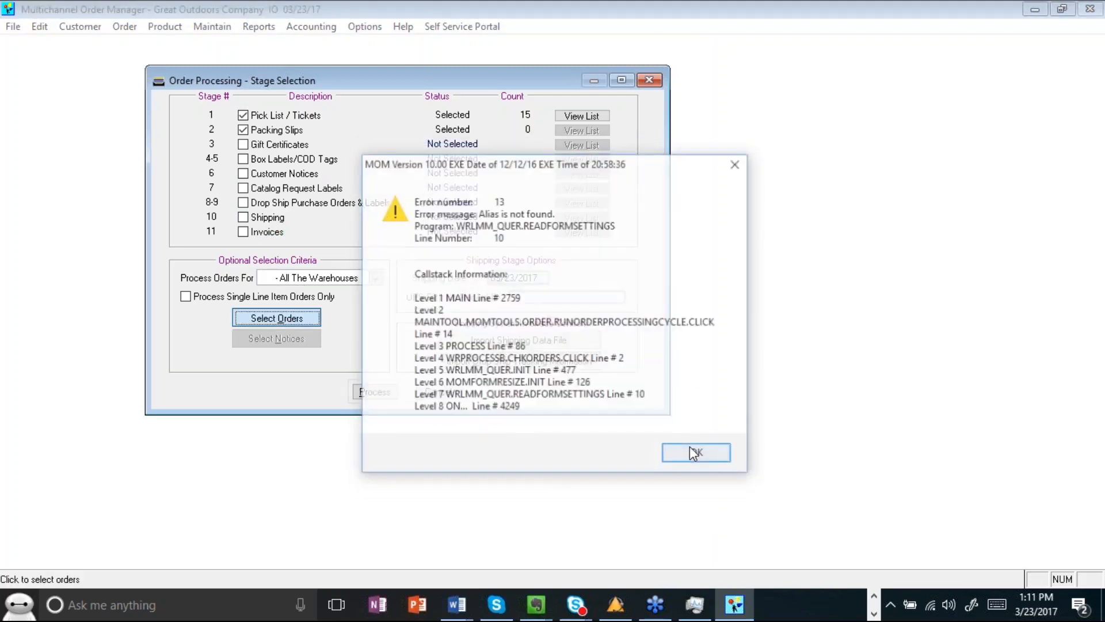
Step: End the momwin.exe process in Task Manager and minimize Task Manager
{"action": "right_click", "coordinate": [788, 604]}
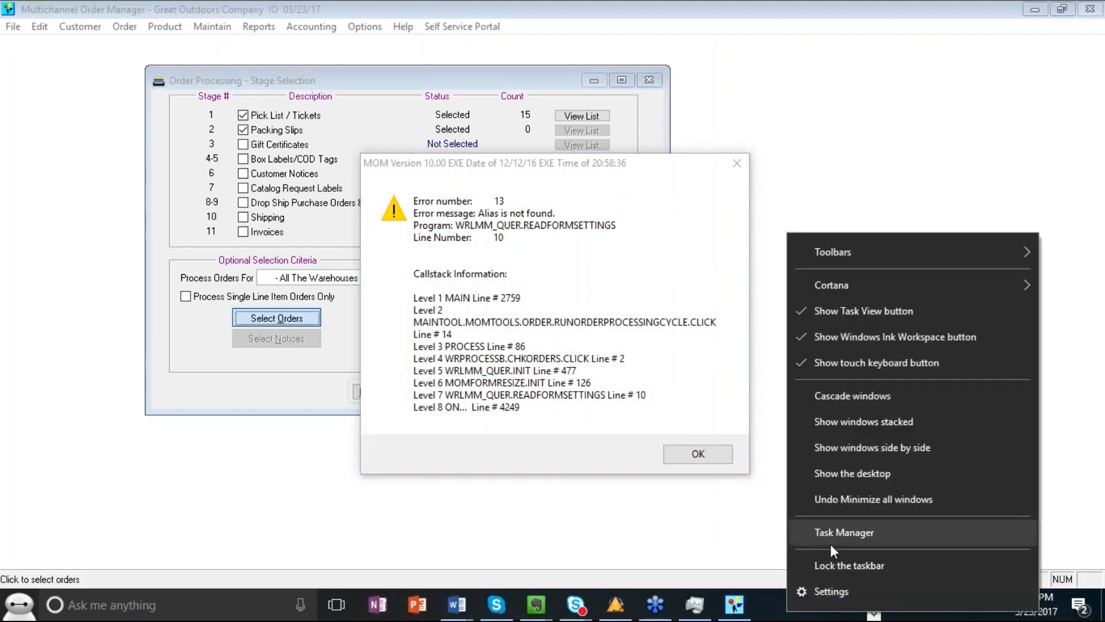
{"action": "left_click", "coordinate": [831, 544]}
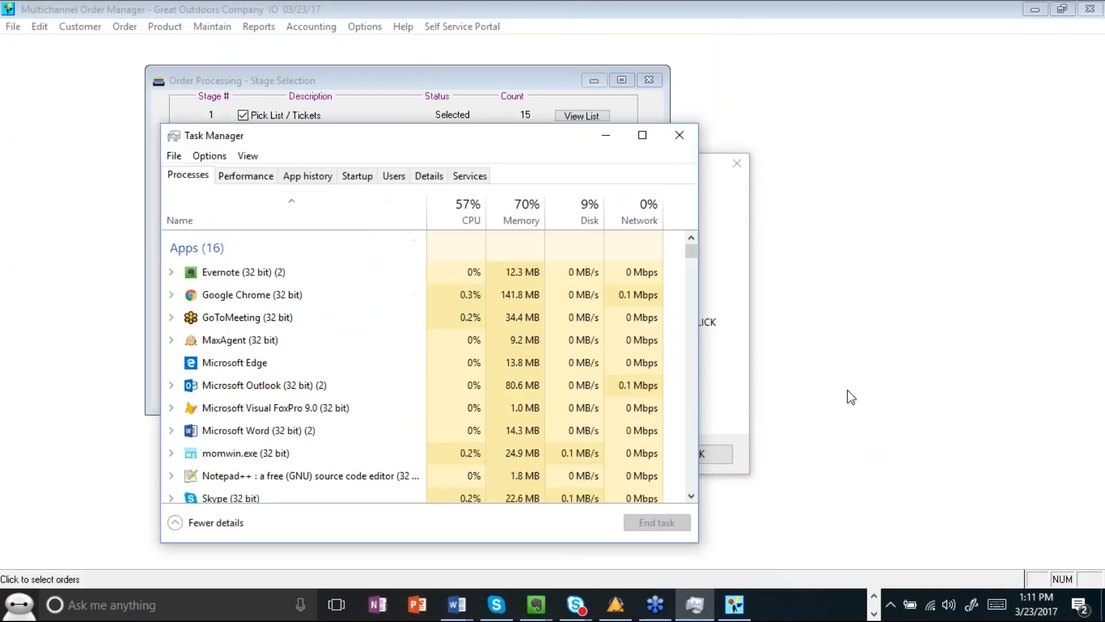
{"action": "right_click", "coordinate": [244, 459]}
{"action": "left_click", "coordinate": [304, 308]}
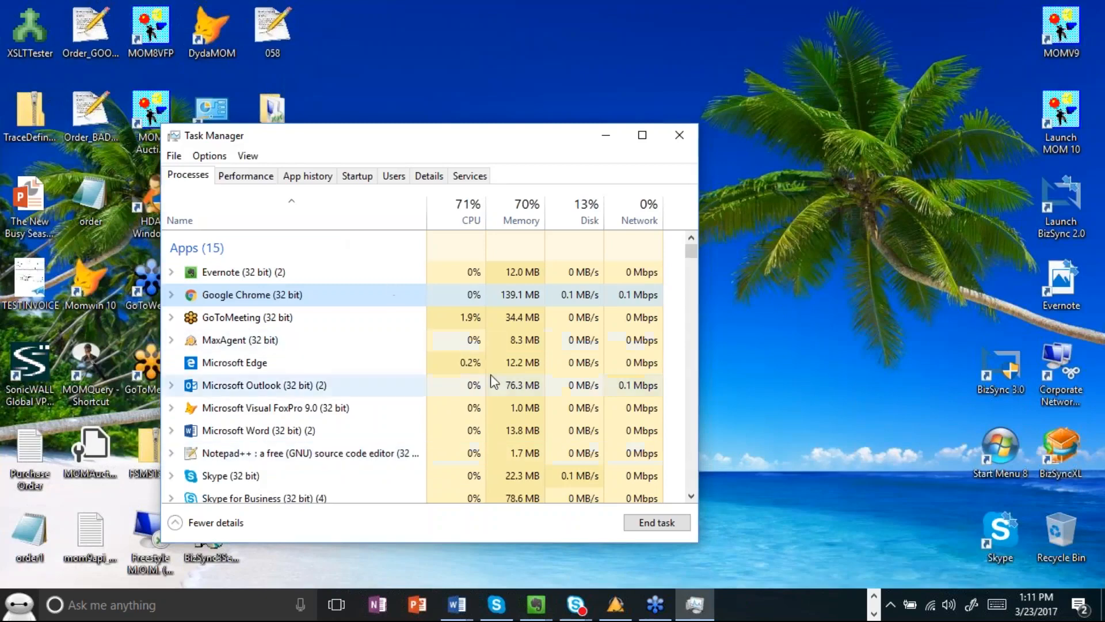
{"action": "left_click", "coordinate": [861, 40]}
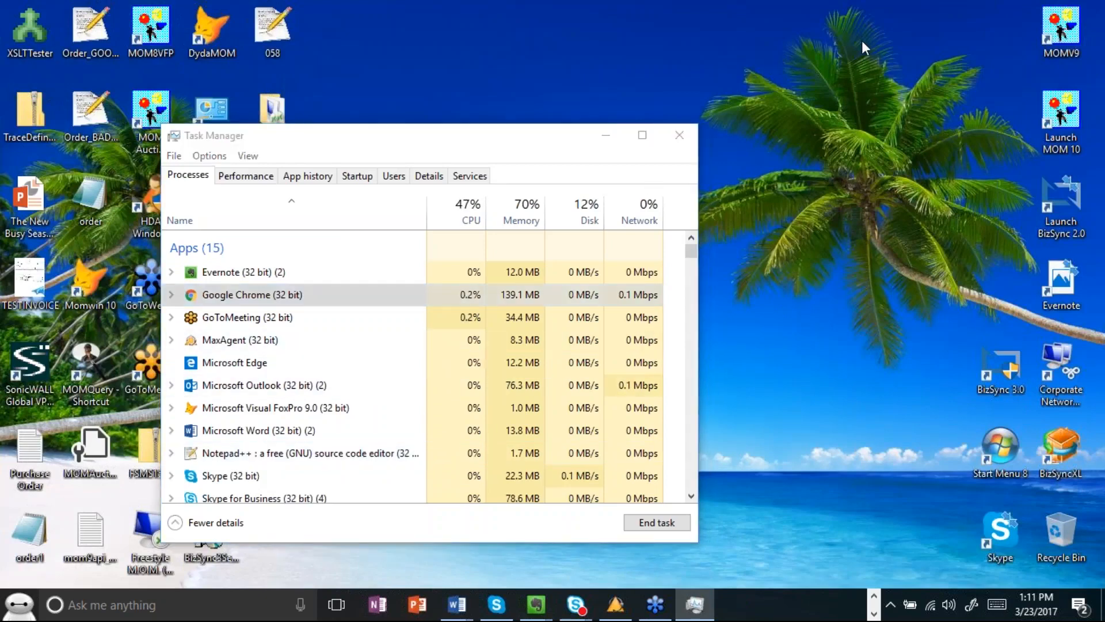
{"action": "left_click", "coordinate": [605, 135]}
Step: Launch MOM 10 from the desktop and open the Great Outdoors Company, declining the check for new database objects
{"action": "double_click", "coordinate": [1061, 118]}
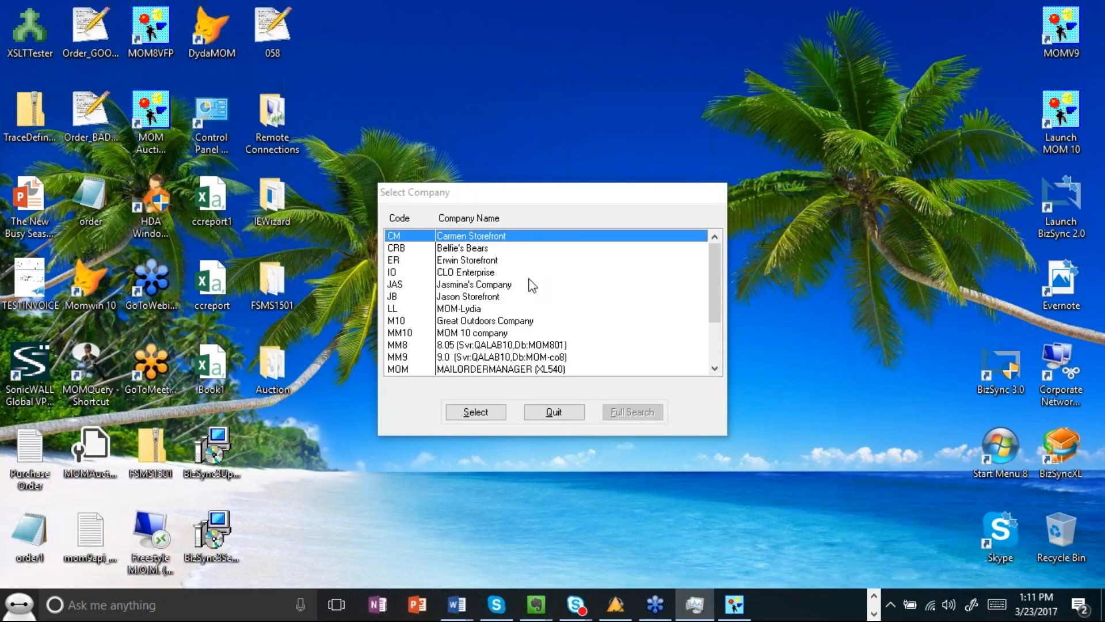
{"action": "left_click", "coordinate": [484, 332]}
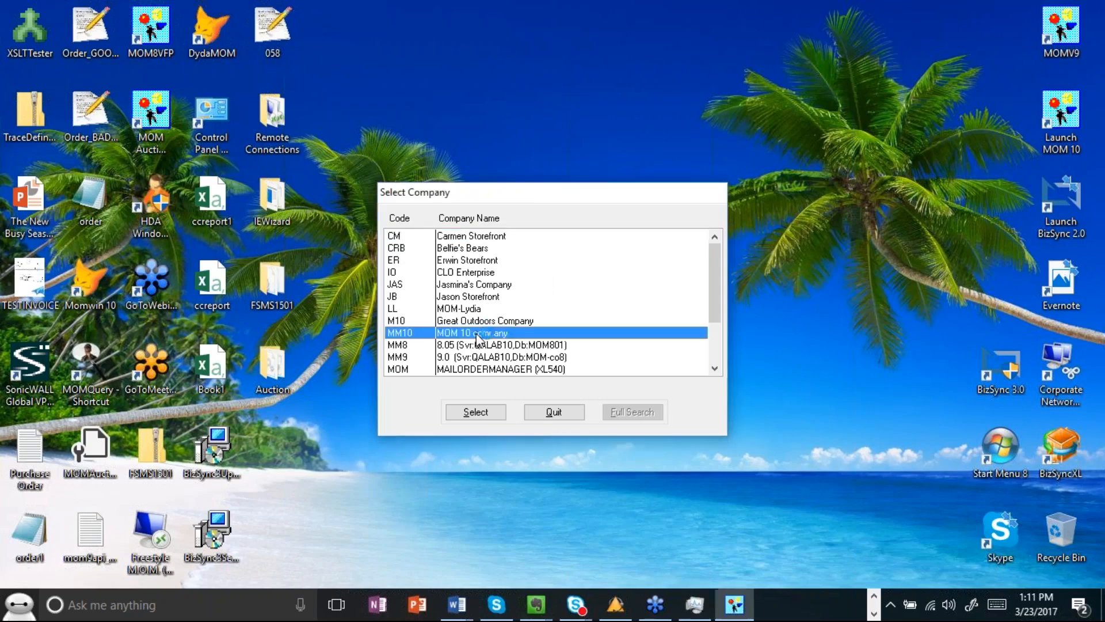
{"action": "left_click", "coordinate": [514, 323]}
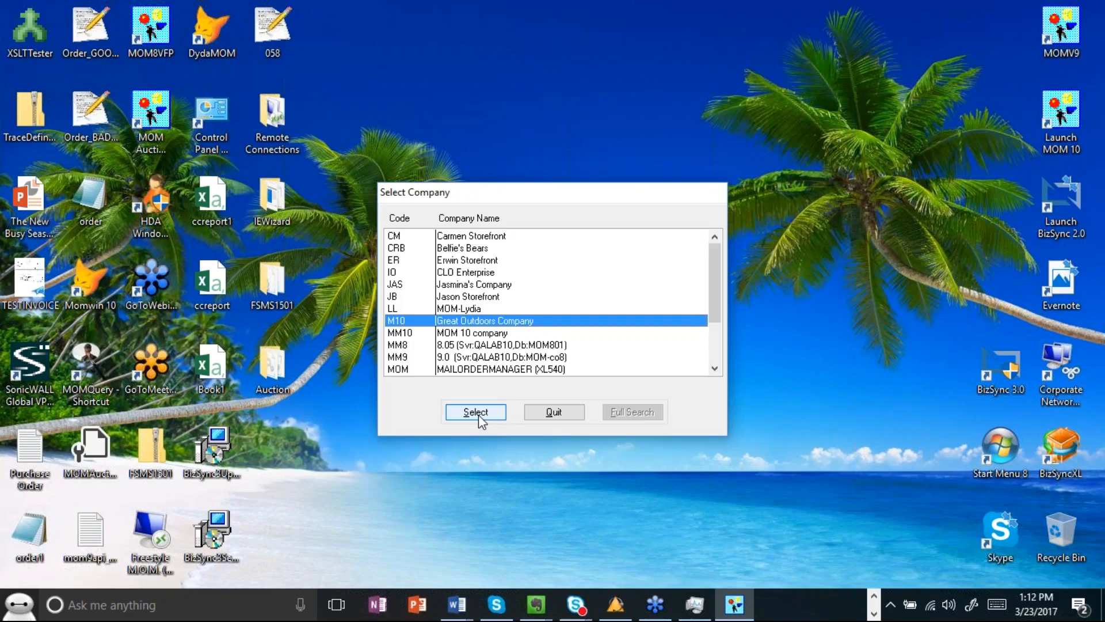
{"action": "left_click", "coordinate": [476, 412]}
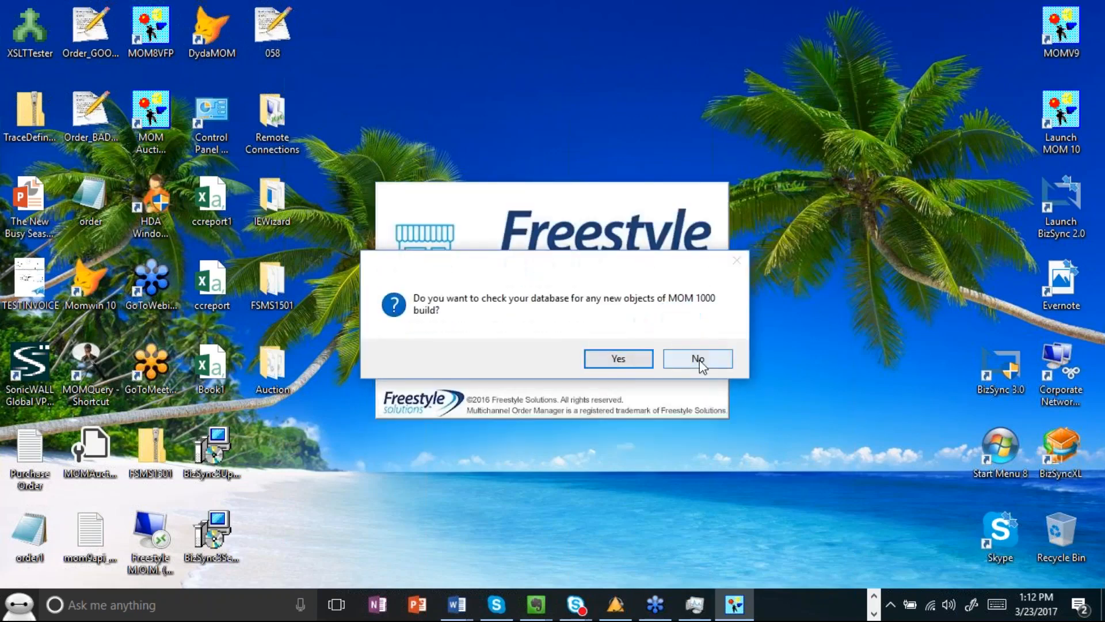
{"action": "left_click", "coordinate": [699, 361]}
Step: Sign in with the user ID and dismiss the credit card purge and encryption key notices
{"action": "type", "text": "IO"}
{"action": "key", "text": "Return"}
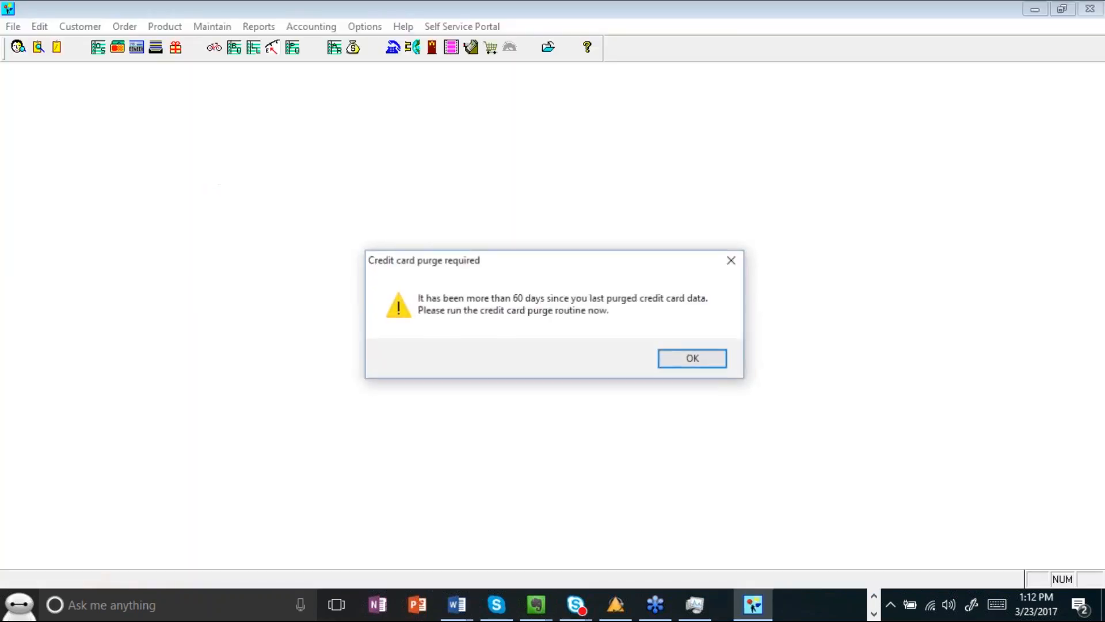
{"action": "left_click", "coordinate": [713, 352]}
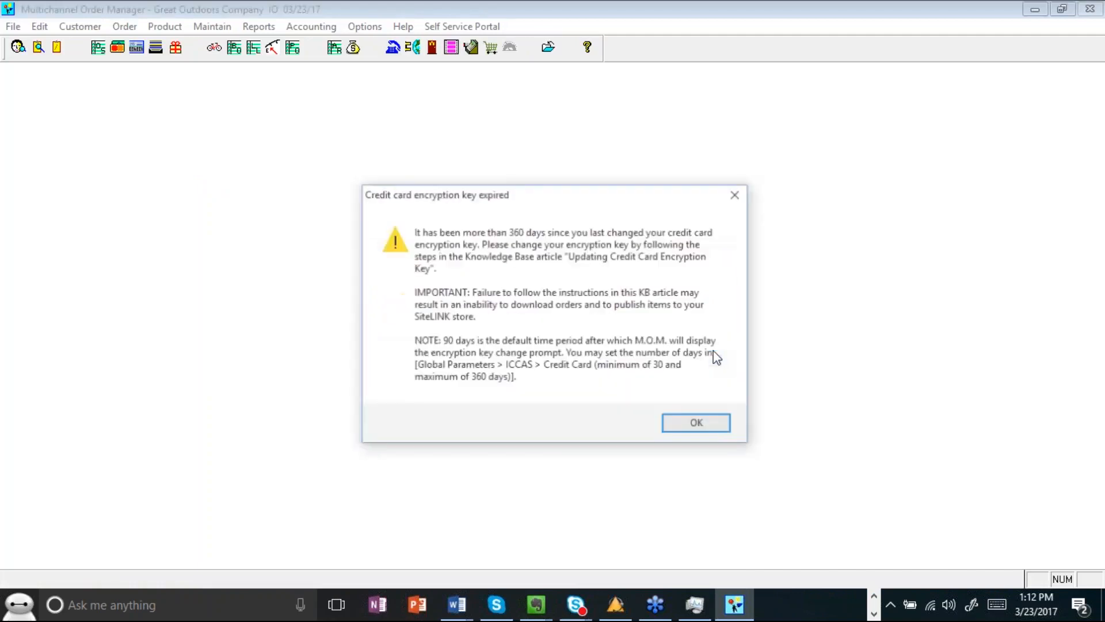
{"action": "left_click", "coordinate": [698, 426]}
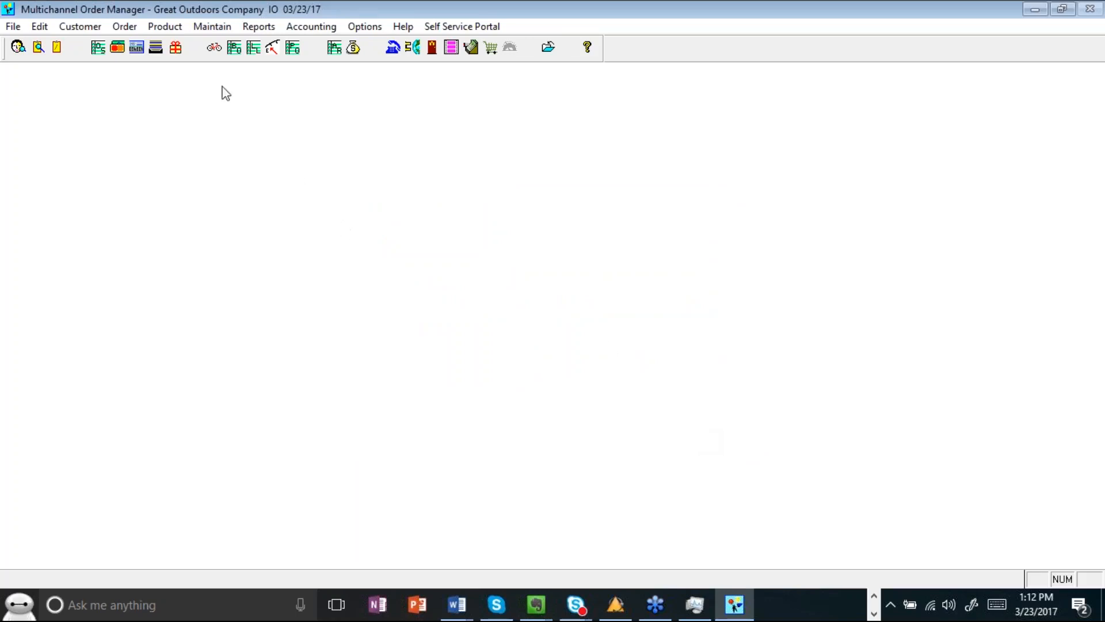
Step: Open the order selection query in order processing and set its criteria to All Orders
{"action": "left_click", "coordinate": [156, 48]}
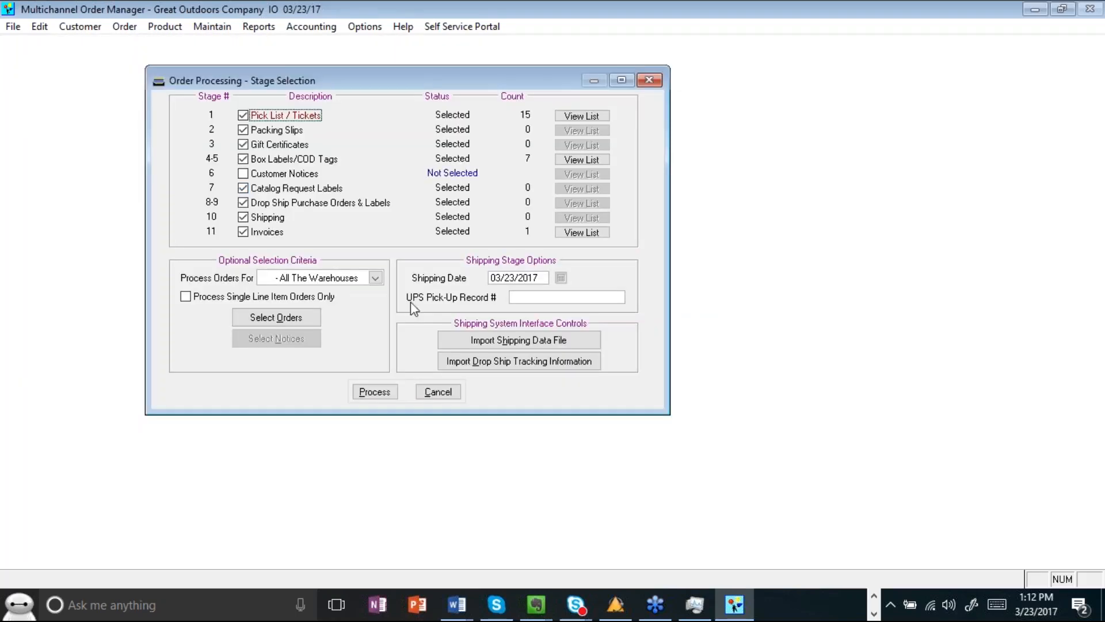
{"action": "left_click", "coordinate": [288, 317]}
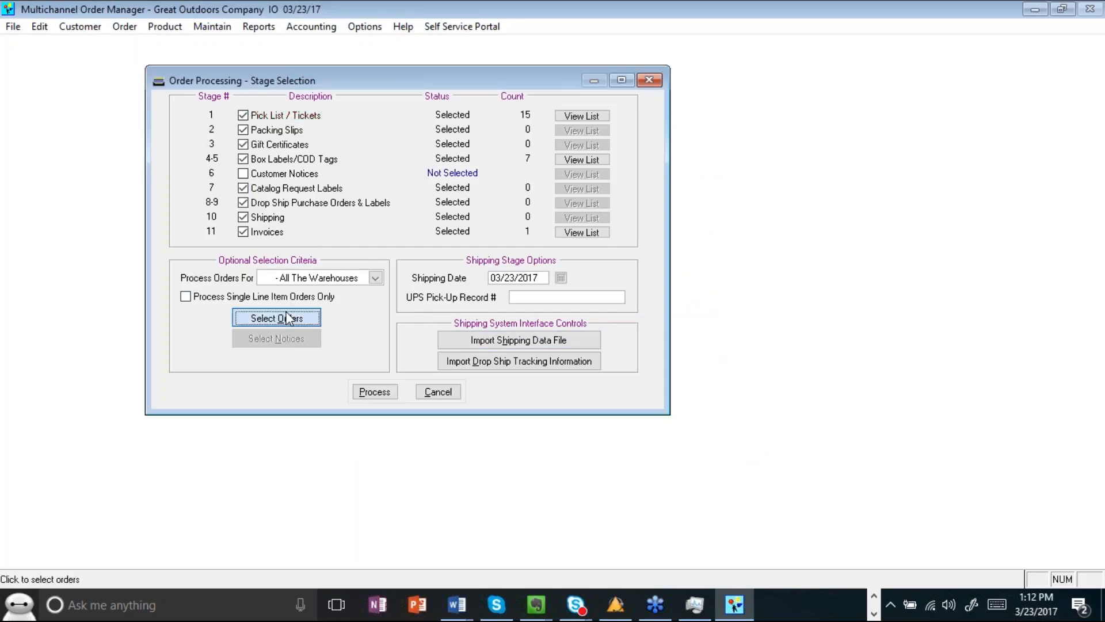
{"action": "left_click", "coordinate": [279, 284]}
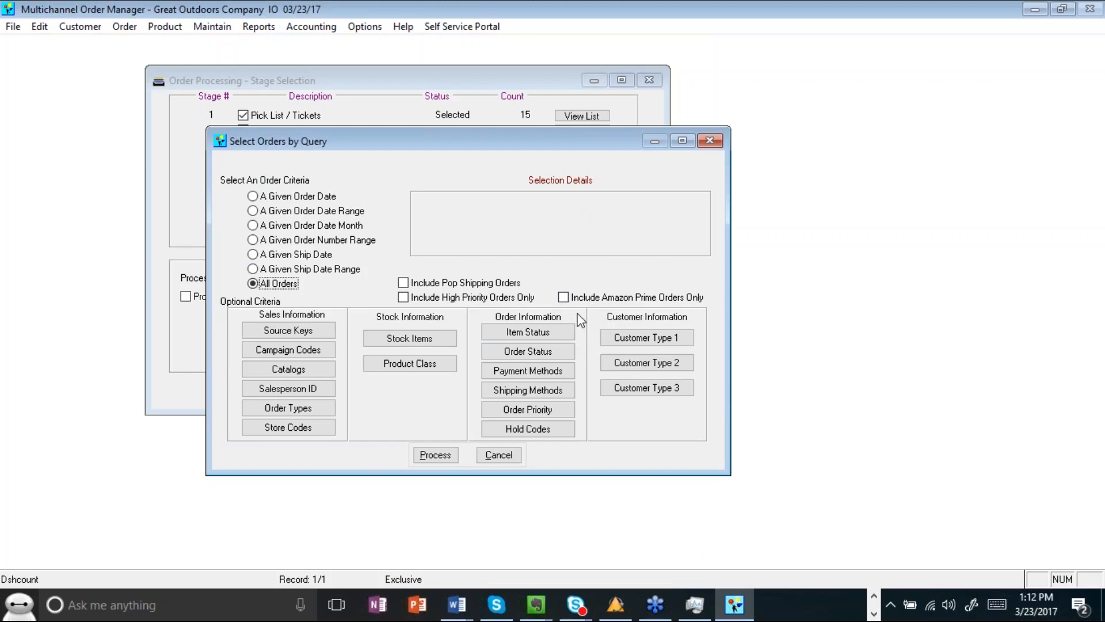
Step: Move the order query window aside, look over its order priority options, and cancel without choosing any
{"action": "left_click_drag", "start_coordinate": [509, 149], "coordinate": [489, 157]}
{"action": "left_click_drag", "start_coordinate": [445, 180], "coordinate": [467, 165]}
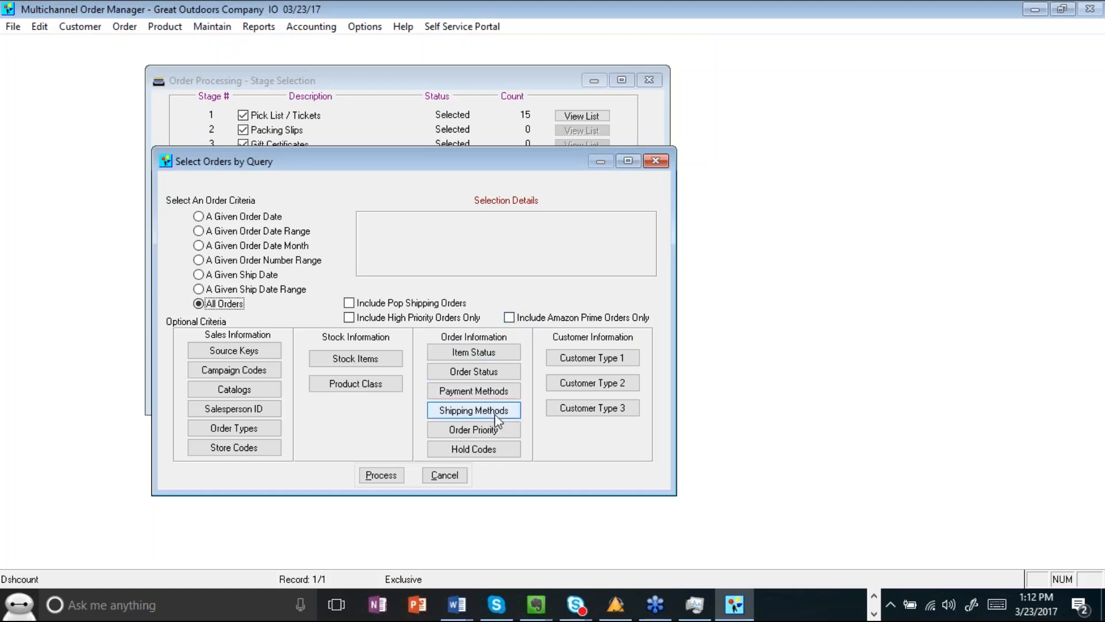
{"action": "left_click", "coordinate": [487, 432]}
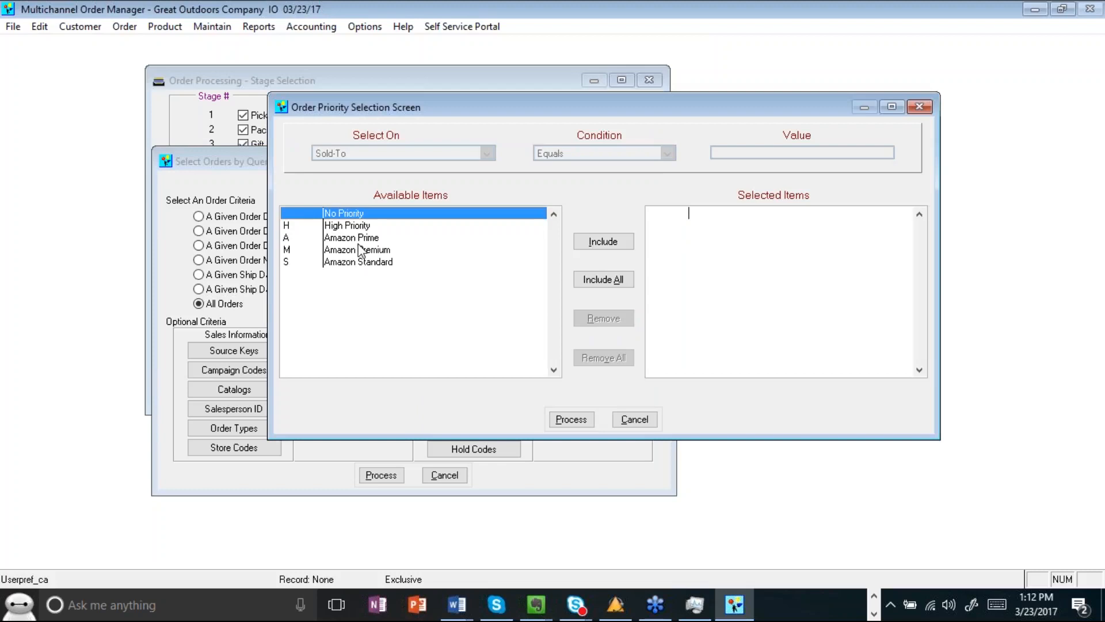
{"action": "left_click", "coordinate": [629, 419]}
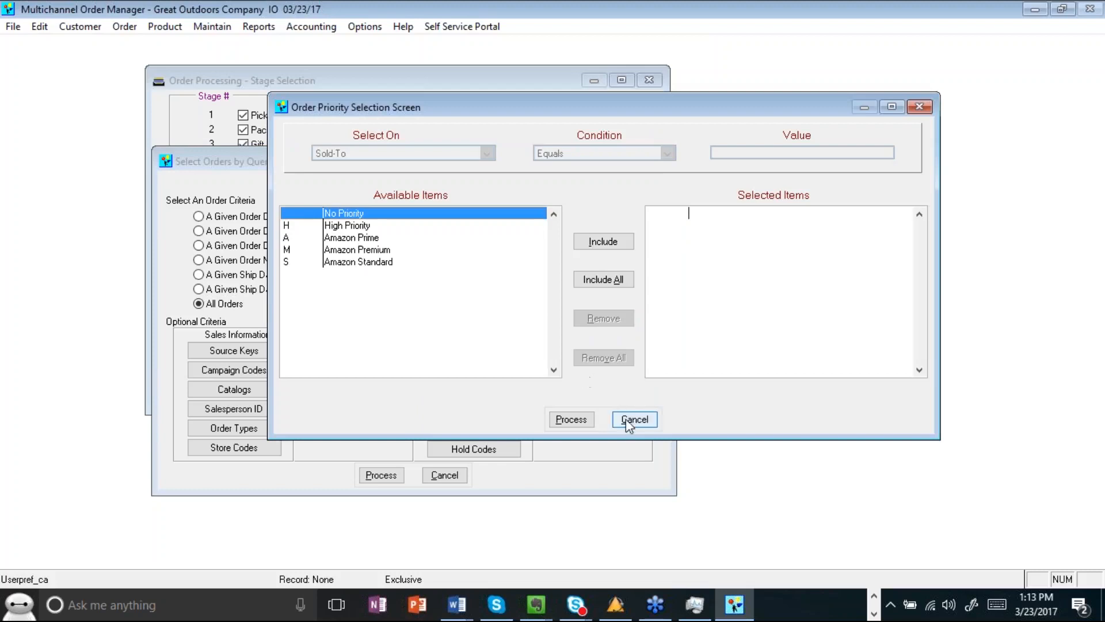
Step: Cancel the order query, leave order processing, and look up an order by its number, declining read-only mode
{"action": "left_click", "coordinate": [446, 475]}
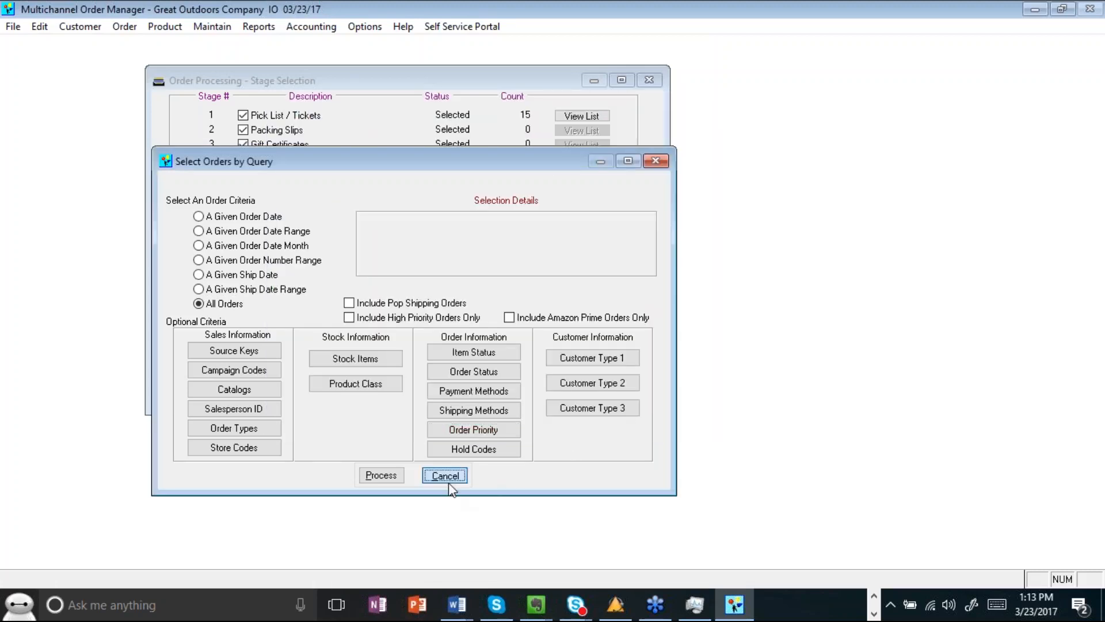
{"action": "left_click", "coordinate": [441, 394]}
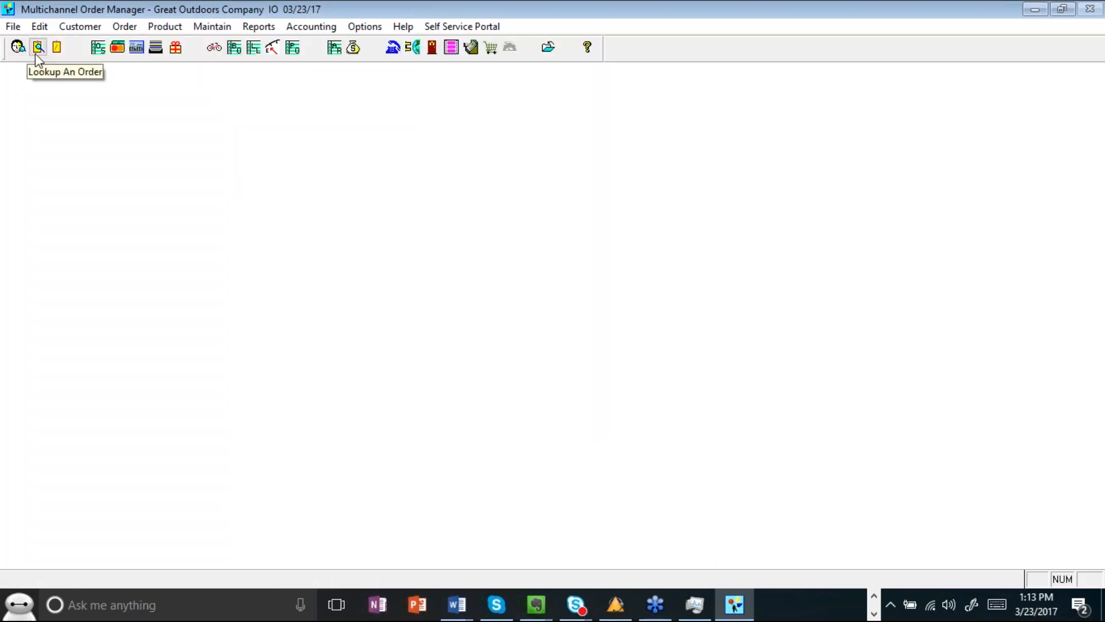
{"action": "left_click", "coordinate": [36, 55]}
{"action": "type", "text": "1051"}
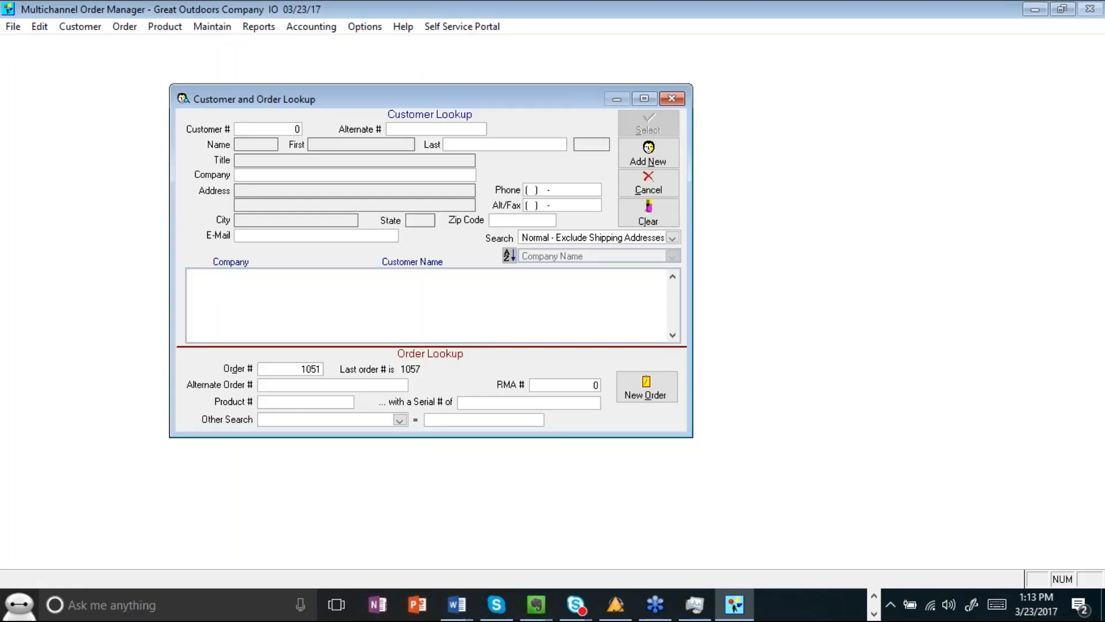
{"action": "key", "text": "Return"}
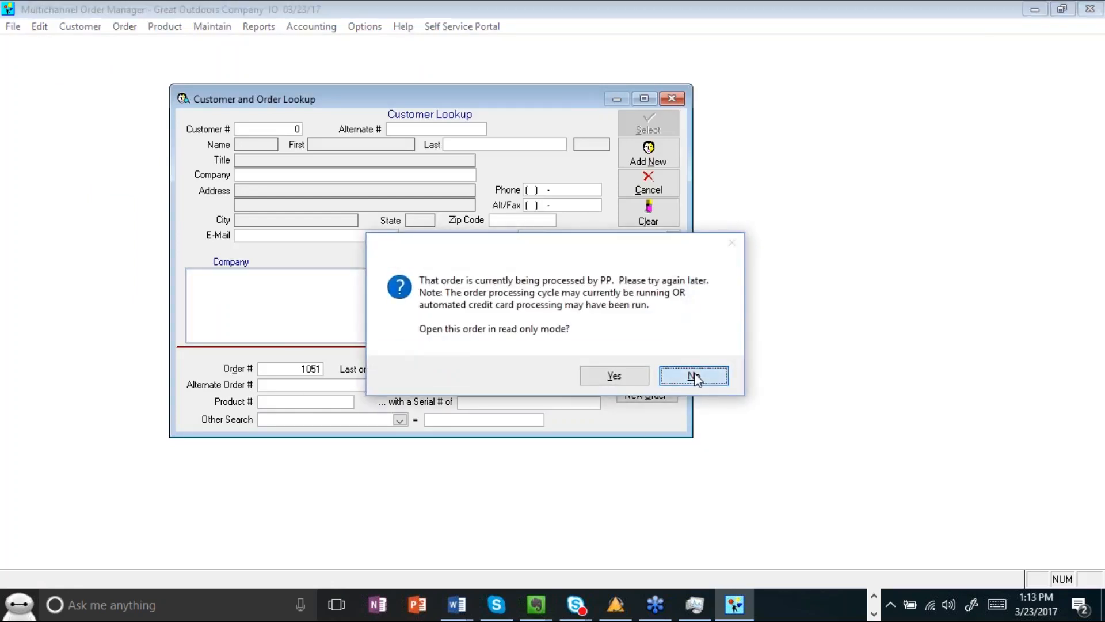
{"action": "left_click", "coordinate": [693, 375]}
Step: Look up the other Amazon Prime order by its number and move its window aside
{"action": "double_click", "coordinate": [297, 369]}
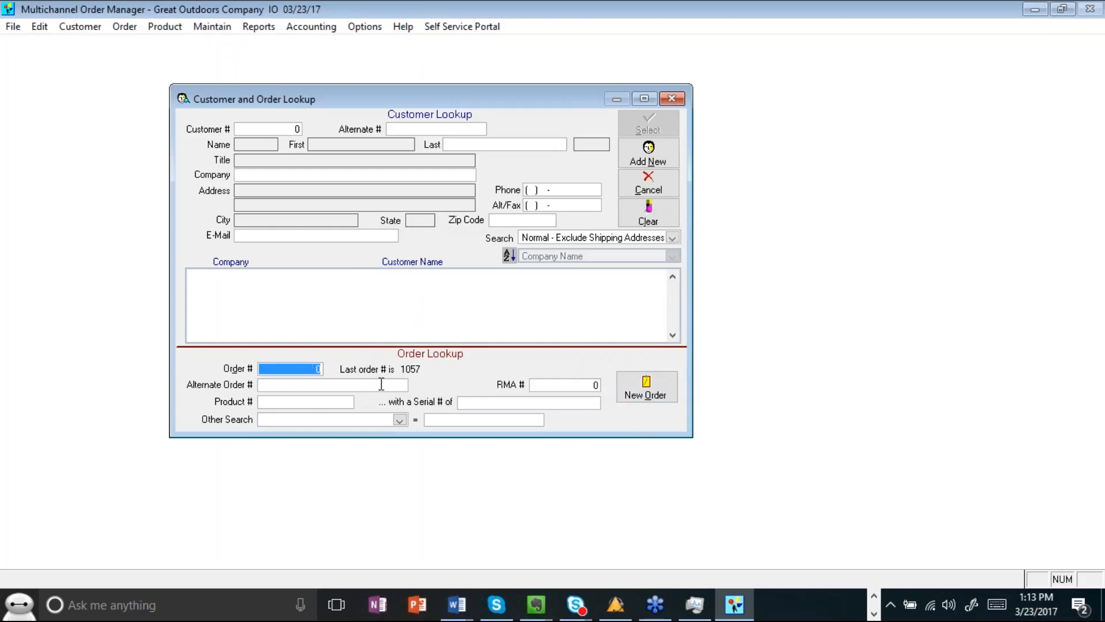
{"action": "type", "text": "105"}
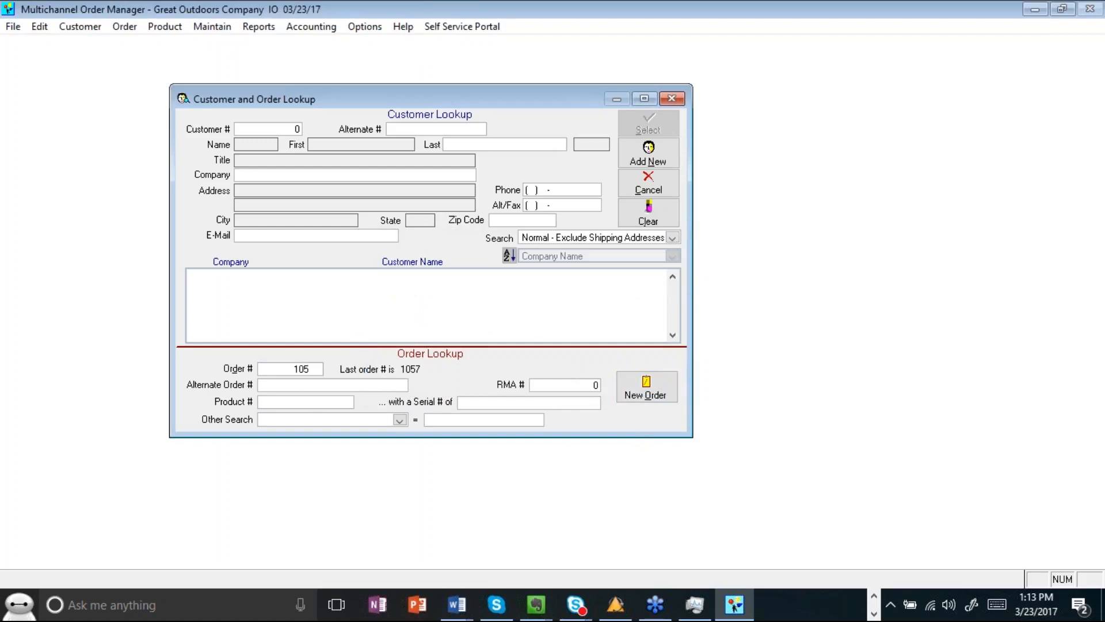
{"action": "type", "text": "2"}
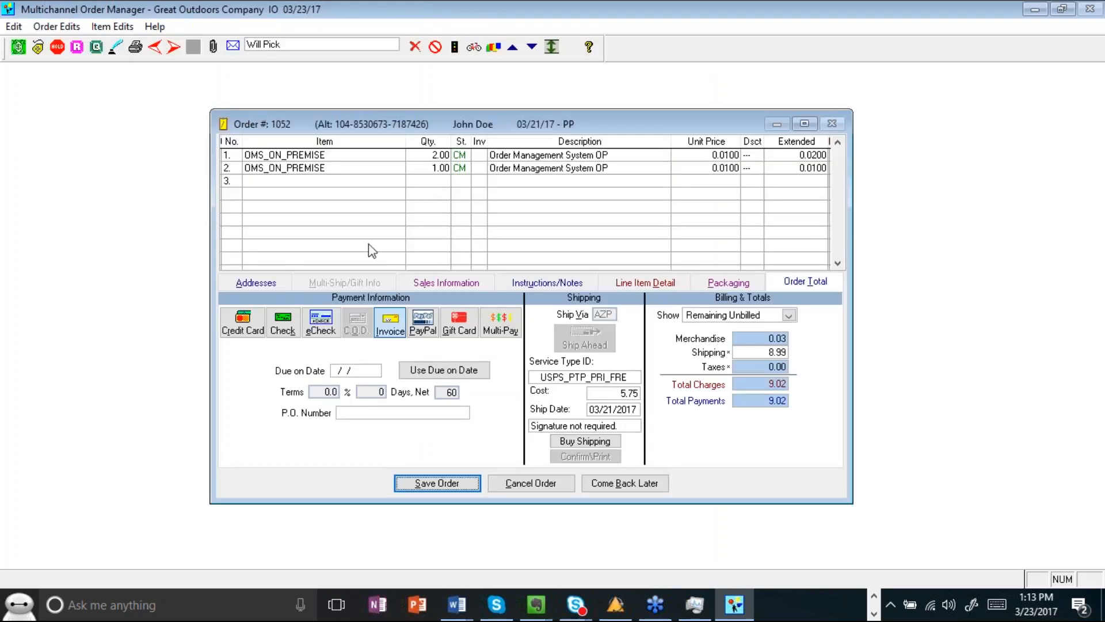
{"action": "left_click_drag", "start_coordinate": [588, 118], "coordinate": [452, 85]}
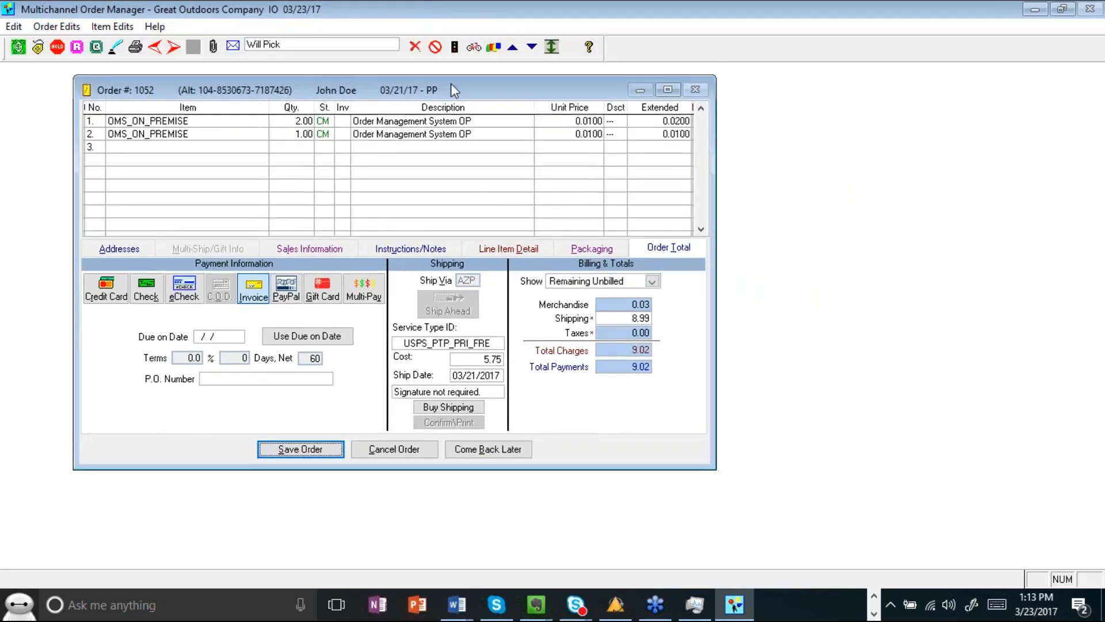
Step: Examine the order's eligible Amazon shipping services and delivery confirmation options, and cancel without changing the selected service
{"action": "left_click", "coordinate": [468, 412]}
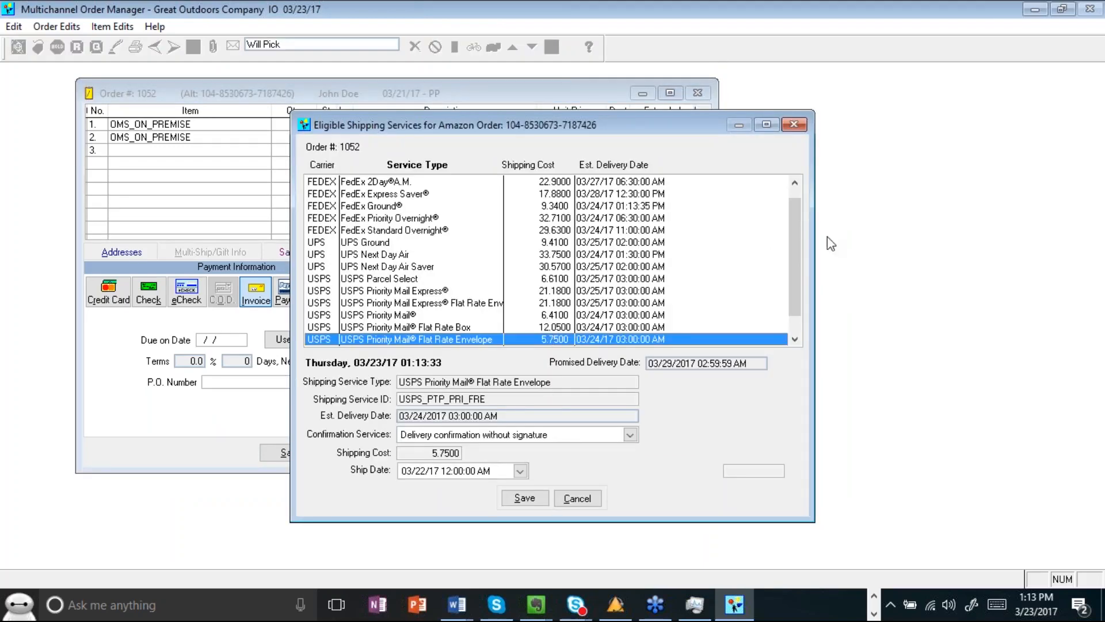
{"action": "left_click_drag", "start_coordinate": [797, 266], "coordinate": [818, 192]}
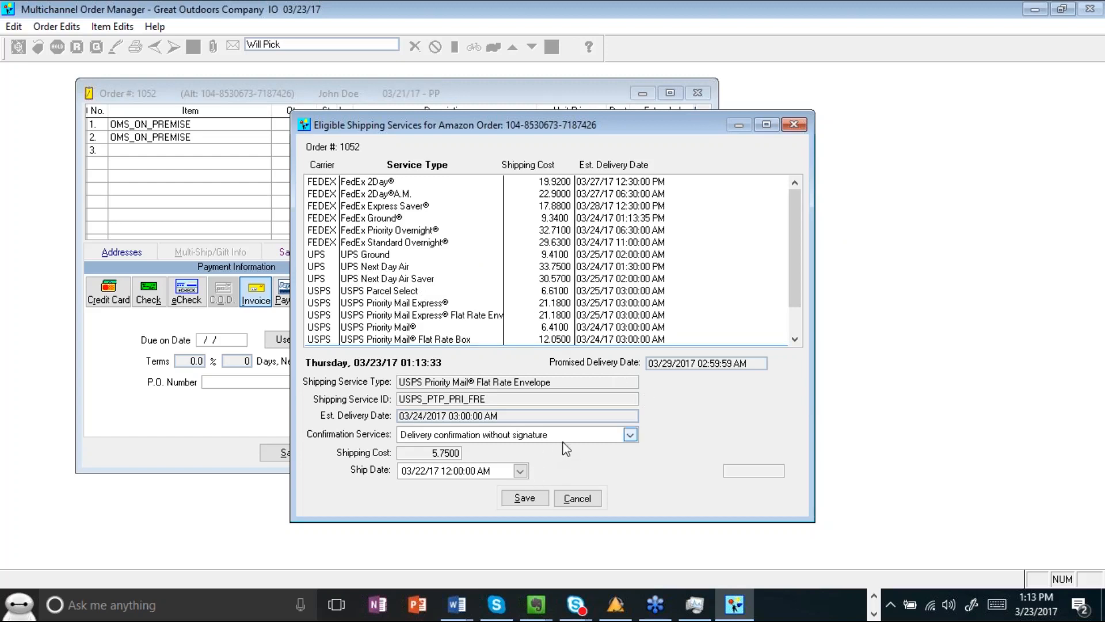
{"action": "left_click", "coordinate": [580, 436]}
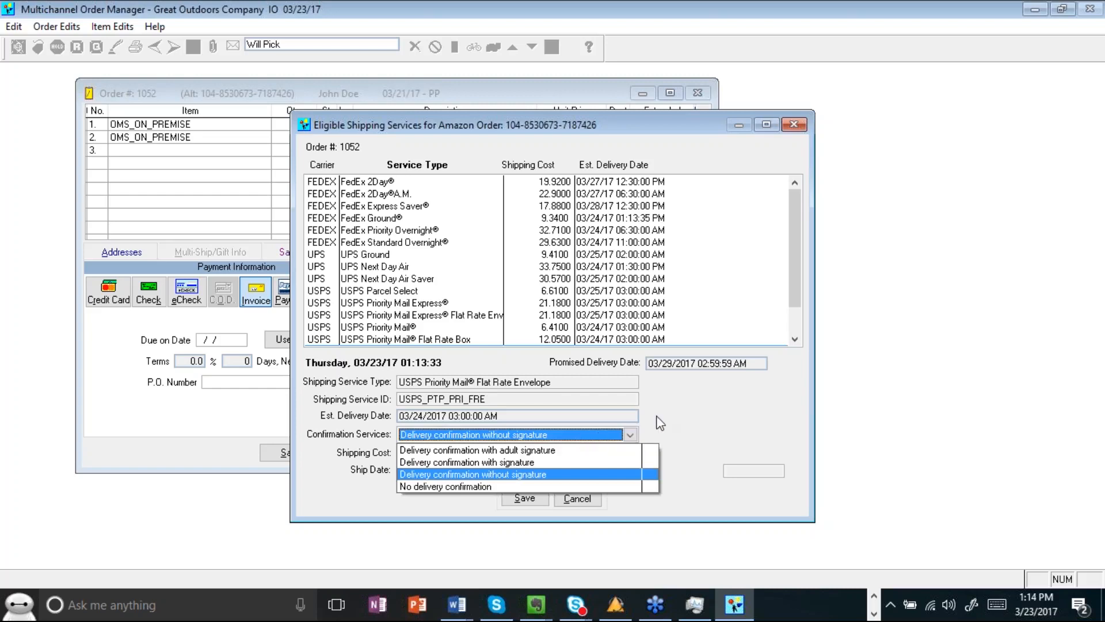
{"action": "left_click", "coordinate": [659, 424]}
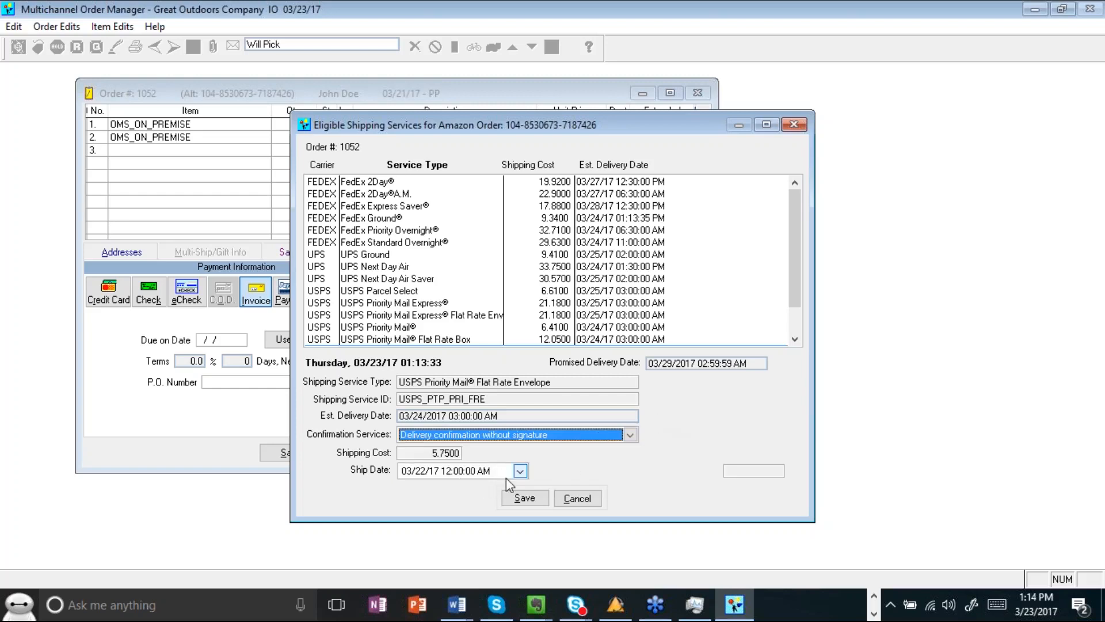
{"action": "left_click", "coordinate": [580, 500]}
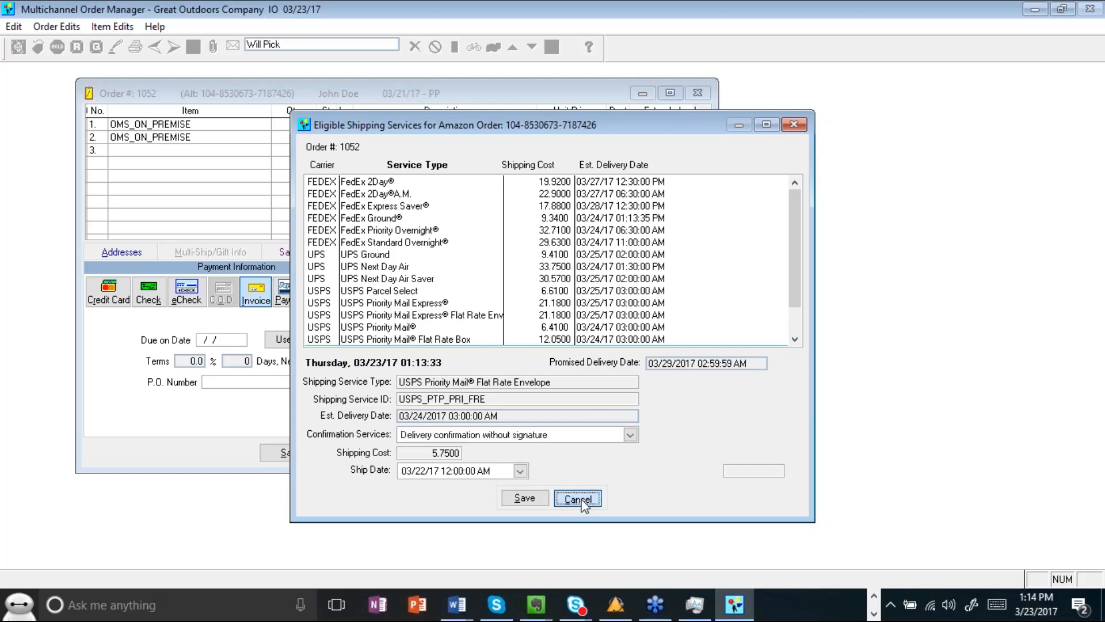
{"action": "left_click", "coordinate": [520, 360]}
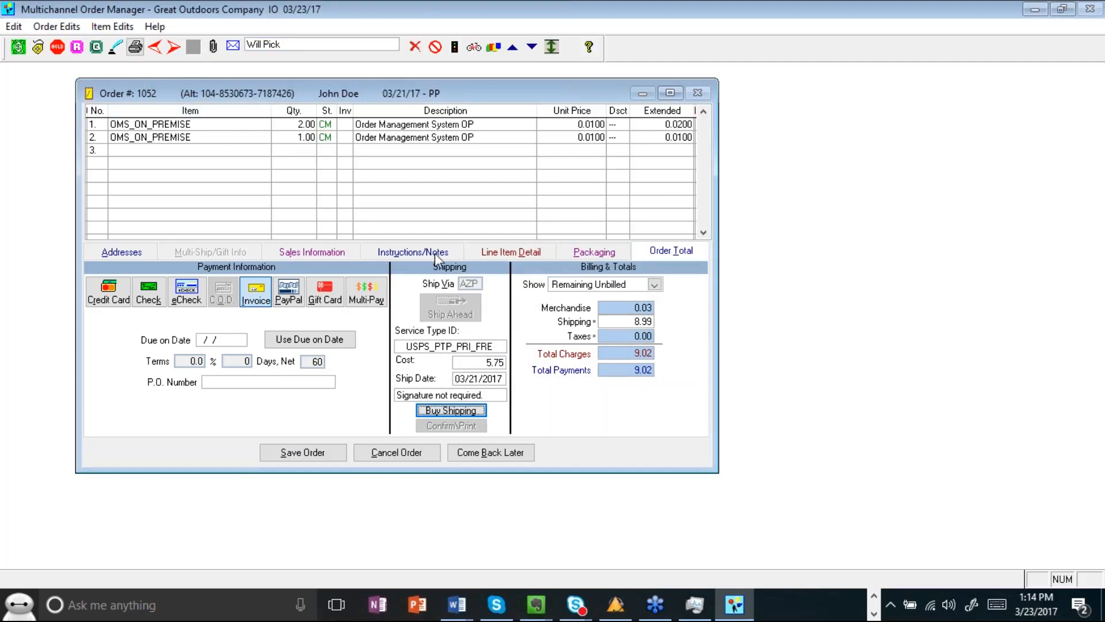
Step: Quick print the order with pick list and packing slip but no invoice, exiting the pick ticket output without printing
{"action": "left_click", "coordinate": [174, 48]}
{"action": "left_click", "coordinate": [454, 295]}
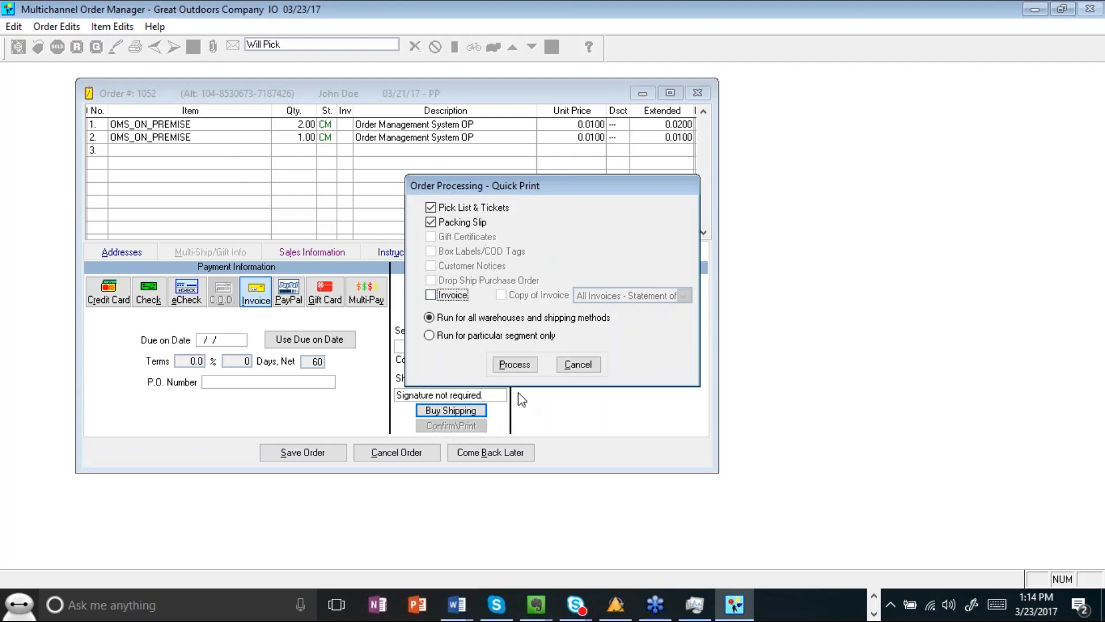
{"action": "left_click", "coordinate": [532, 367]}
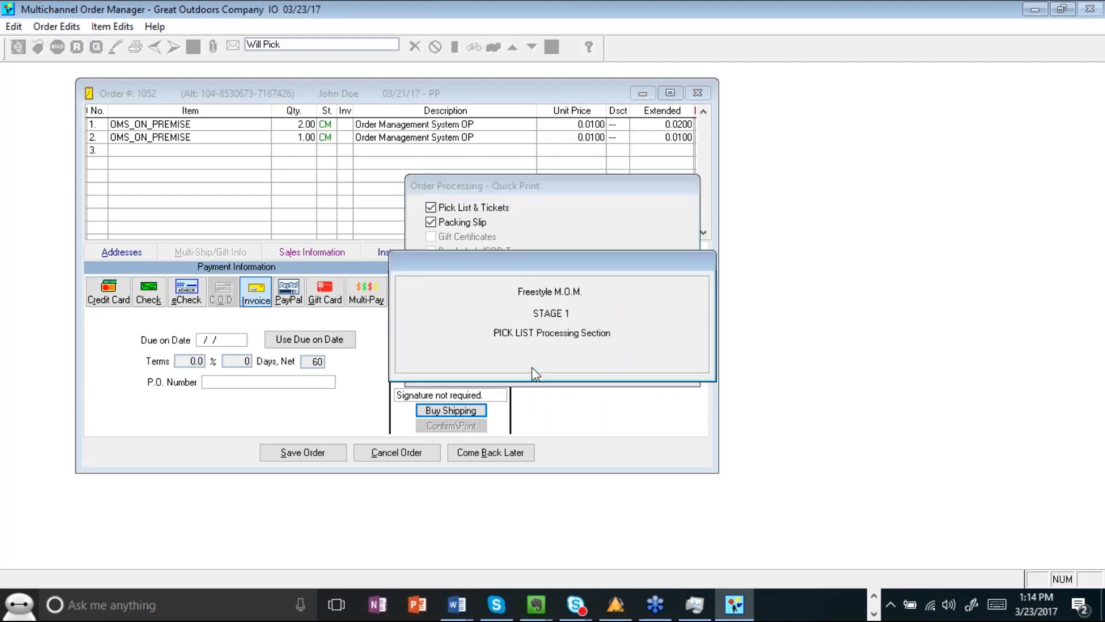
{"action": "left_click", "coordinate": [692, 380]}
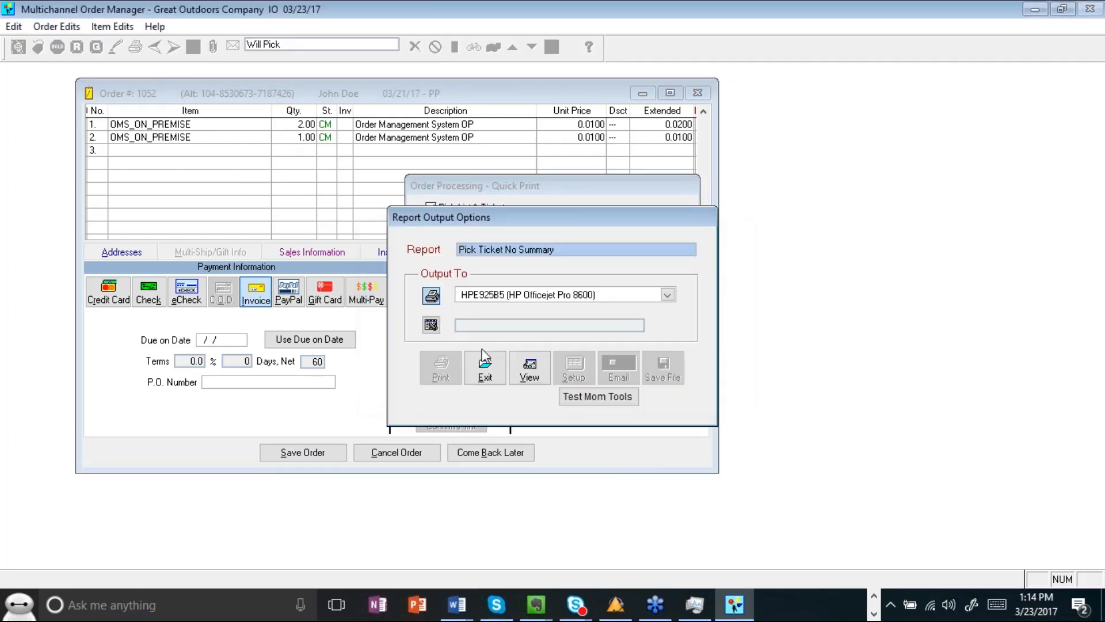
{"action": "left_click", "coordinate": [494, 380]}
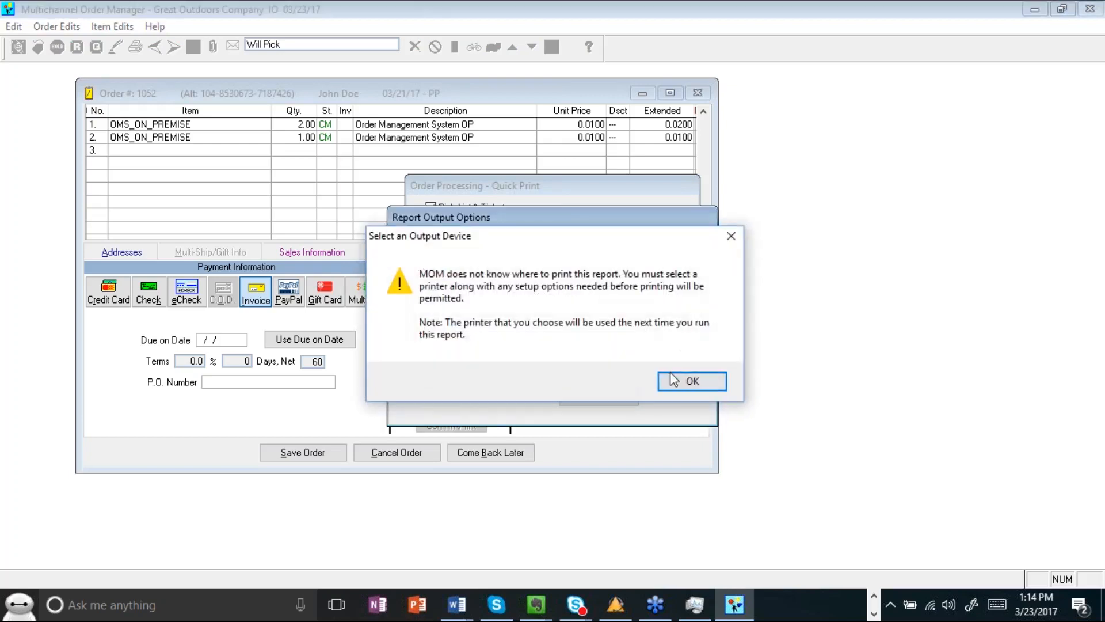
Step: Set the packing slip report's output to Microsoft XPS Document Writer and exit its output options
{"action": "left_click", "coordinate": [693, 381]}
{"action": "left_click", "coordinate": [521, 295]}
{"action": "left_click", "coordinate": [519, 346]}
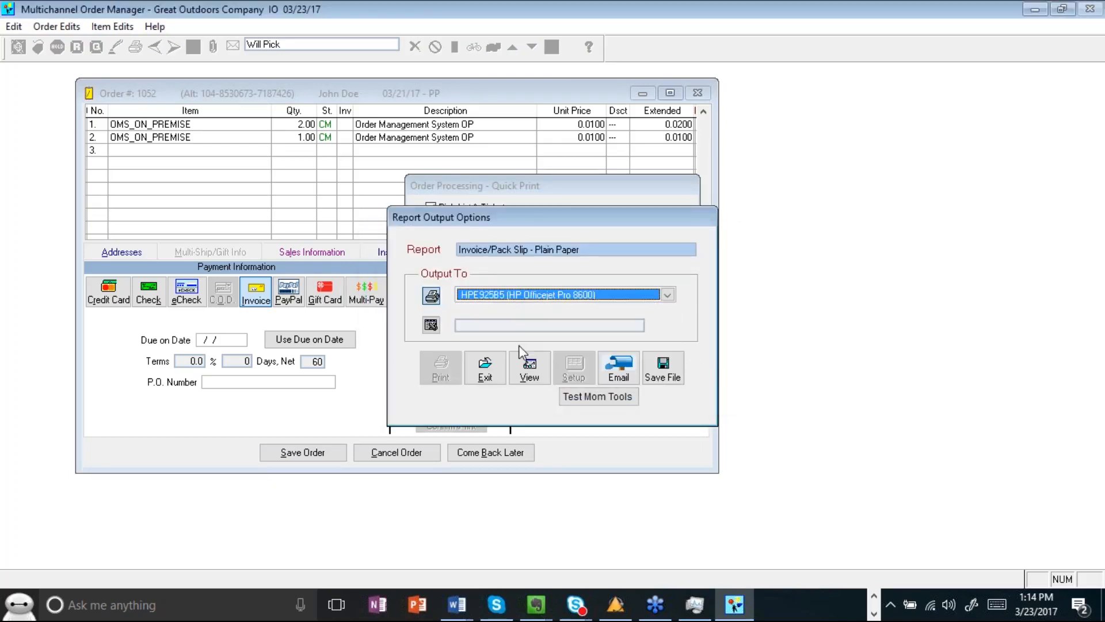
{"action": "left_click", "coordinate": [701, 358]}
{"action": "left_click", "coordinate": [429, 366]}
{"action": "left_click", "coordinate": [718, 449]}
{"action": "left_click", "coordinate": [485, 376]}
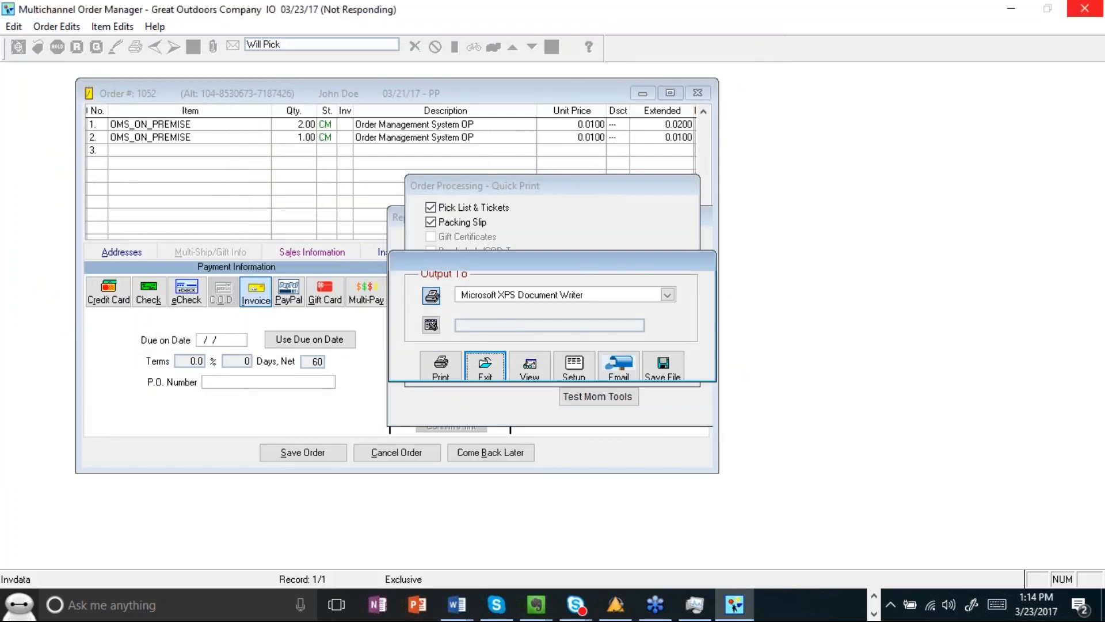
Step: Review the order total and shipping details of the processed order and save the order
{"action": "left_click", "coordinate": [396, 255]}
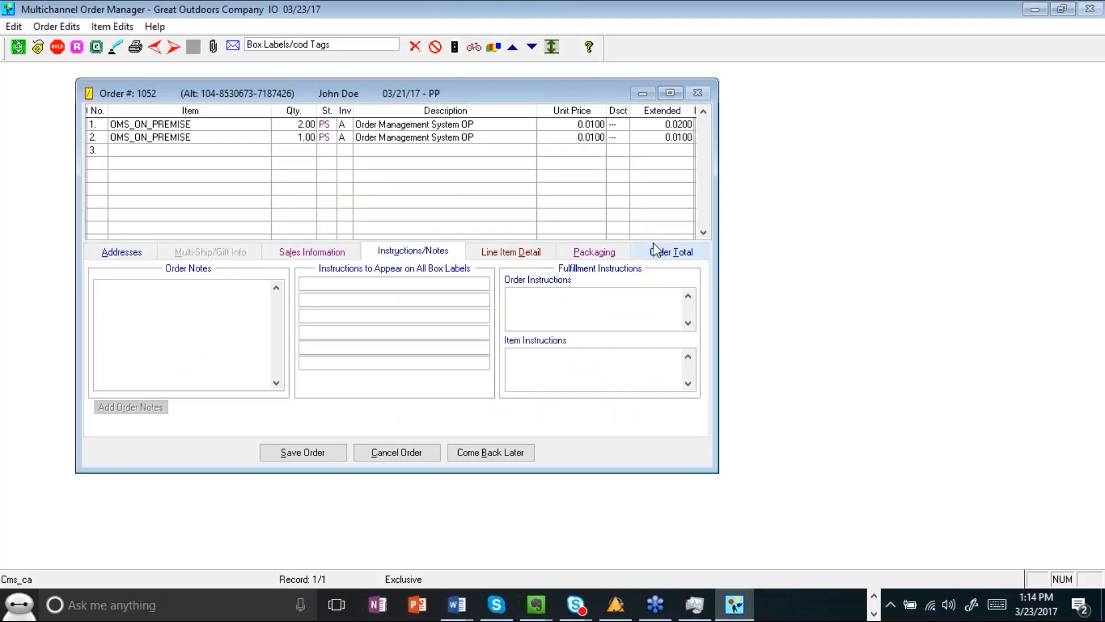
{"action": "left_click", "coordinate": [670, 252]}
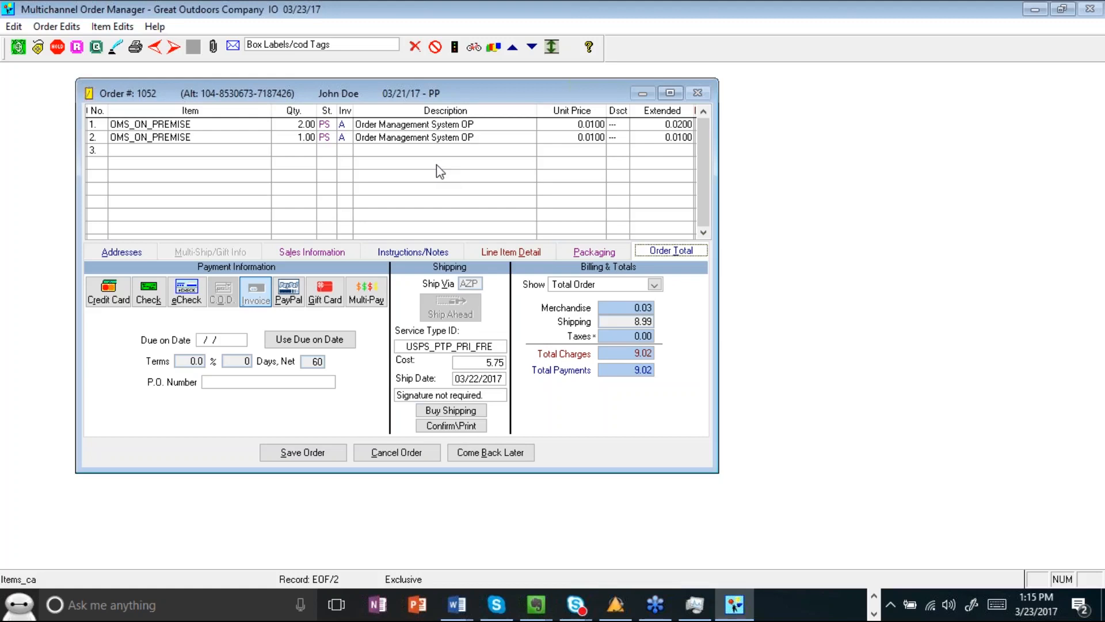
{"action": "left_click", "coordinate": [332, 457]}
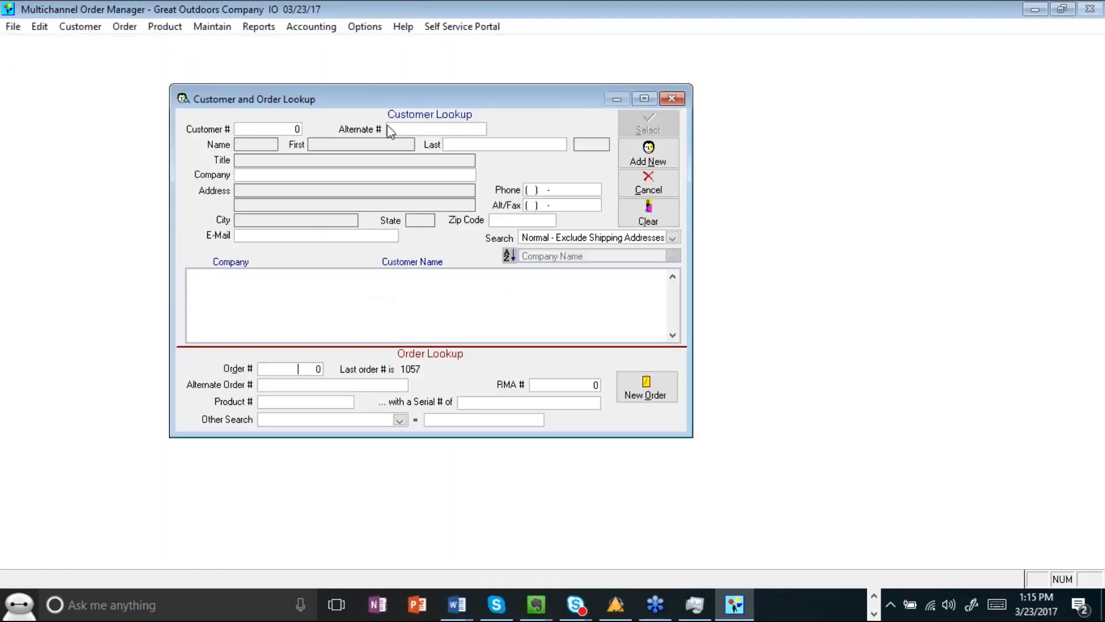
Step: Open the eCommerce Manager's Station and view the orders under Amazon - Print Shipping Labels for Prime Orders
{"action": "left_click", "coordinate": [355, 29]}
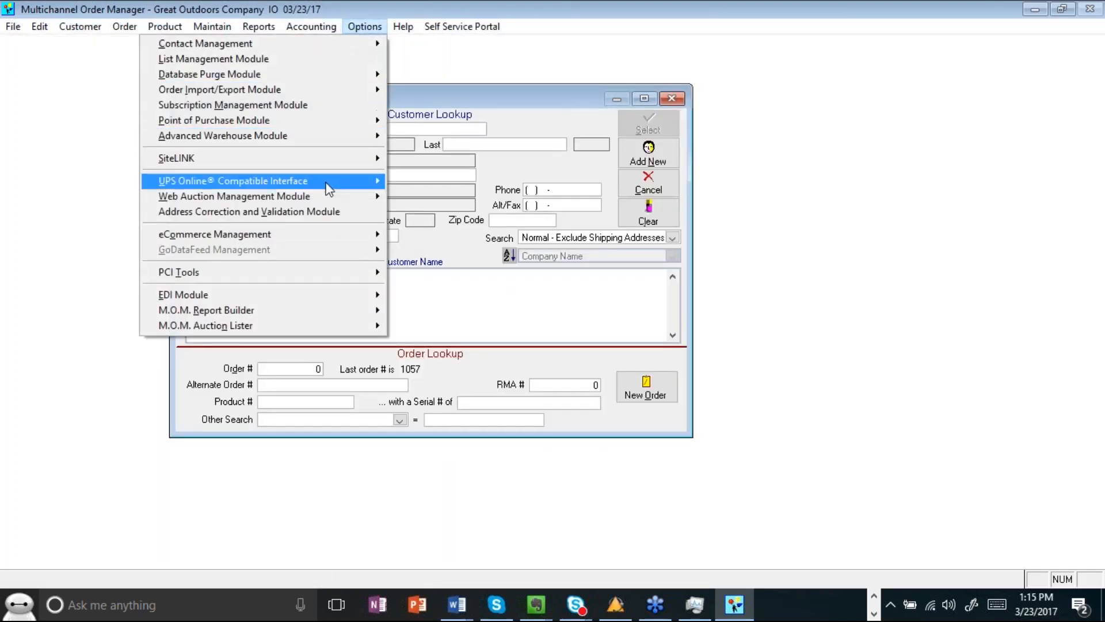
{"action": "mouse_move", "coordinate": [339, 244]}
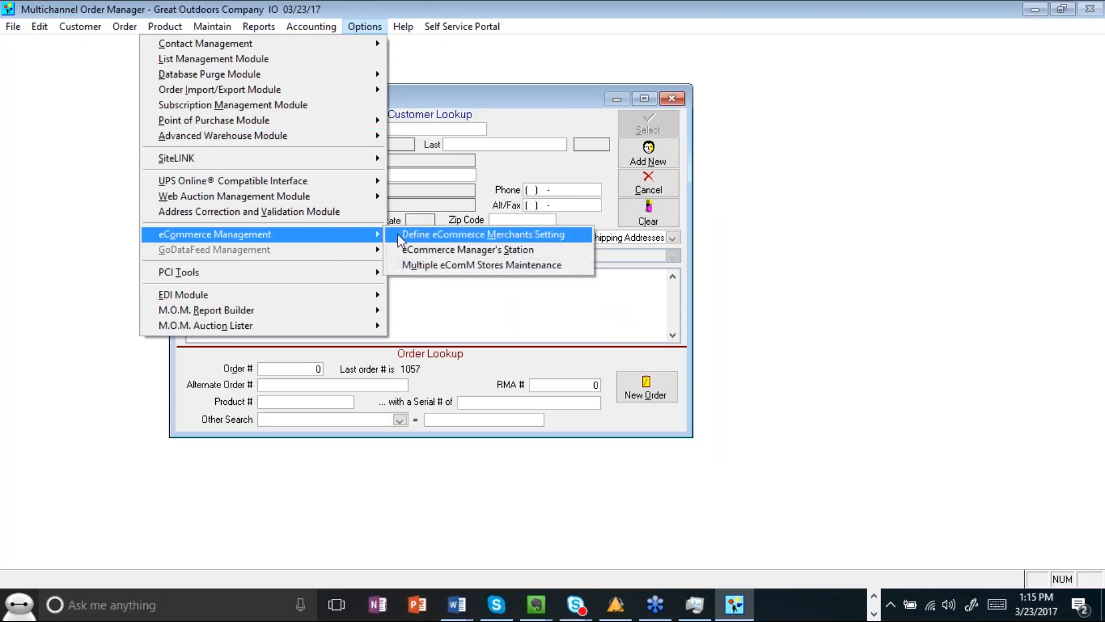
{"action": "left_click", "coordinate": [437, 252]}
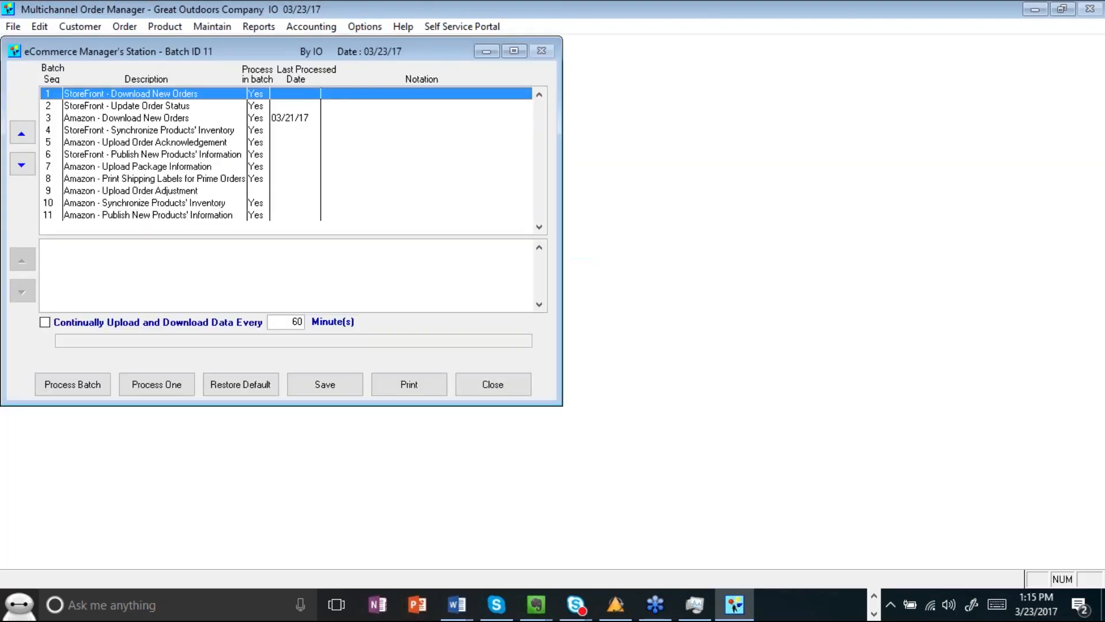
{"action": "left_click", "coordinate": [156, 181]}
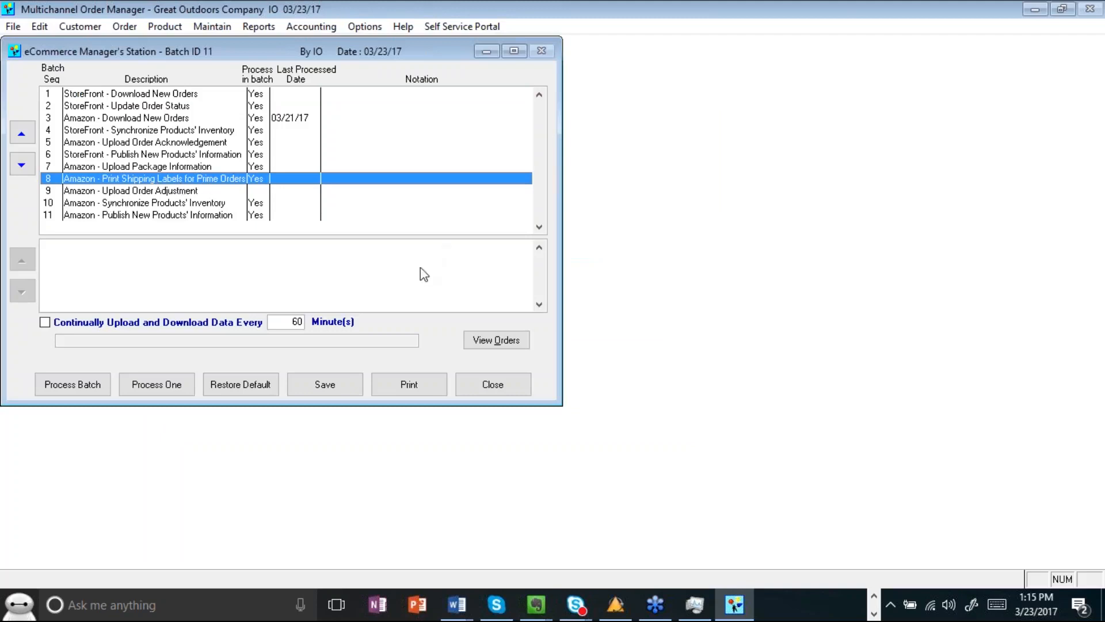
{"action": "left_click", "coordinate": [494, 338]}
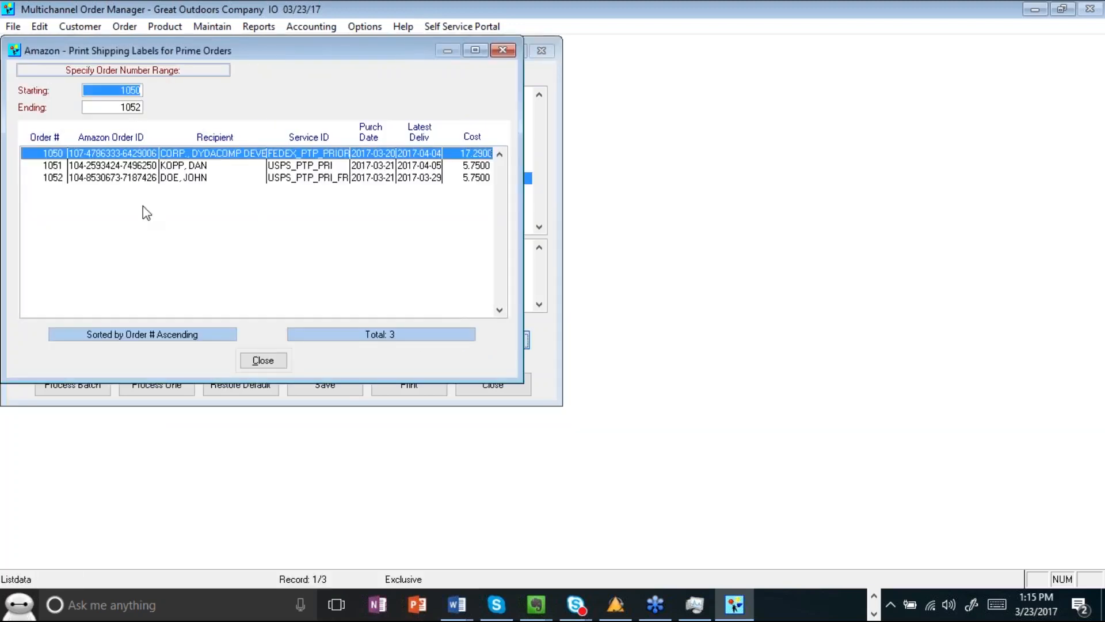
Step: Check the starting and ending order number range for the Prime labels, and close the list and the eCommerce Manager's Station
{"action": "left_click", "coordinate": [119, 90]}
{"action": "left_click", "coordinate": [143, 108]}
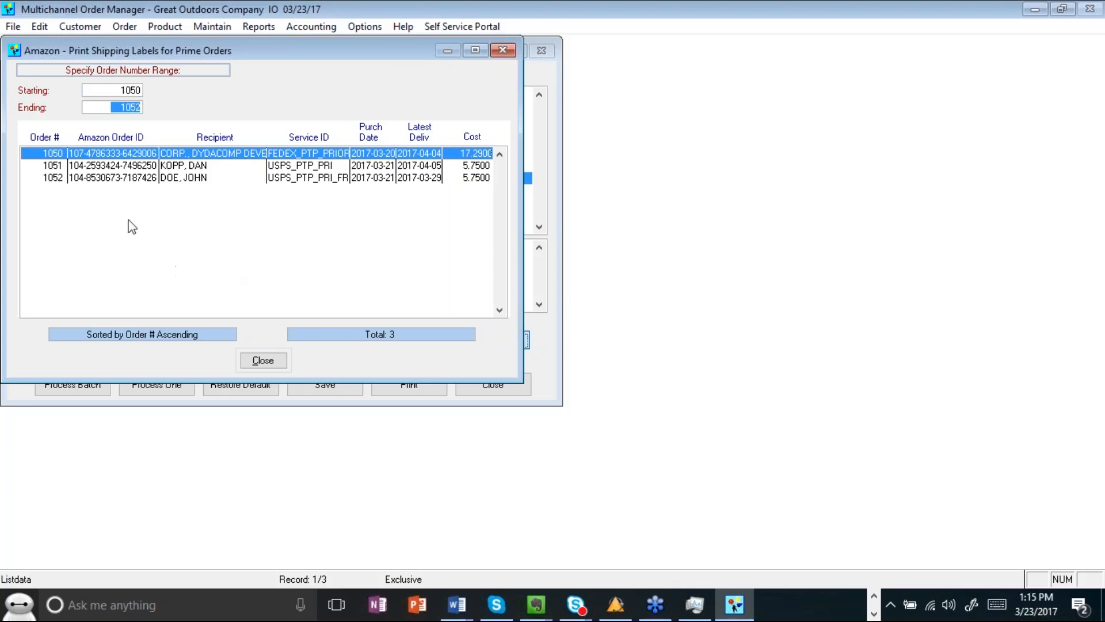
{"action": "left_click", "coordinate": [256, 359]}
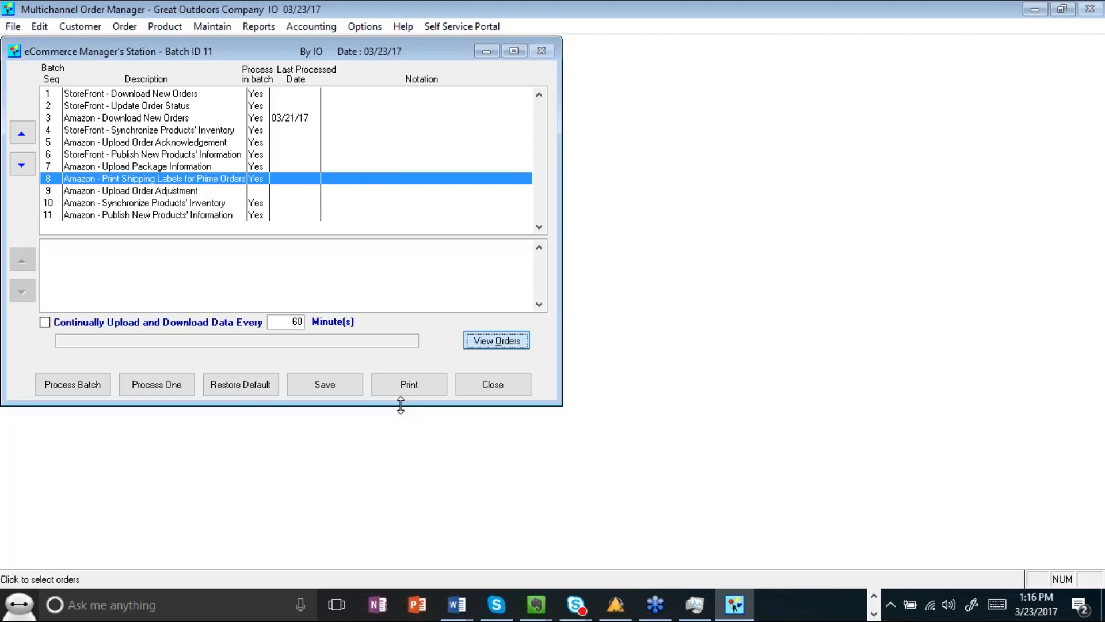
{"action": "left_click", "coordinate": [507, 384]}
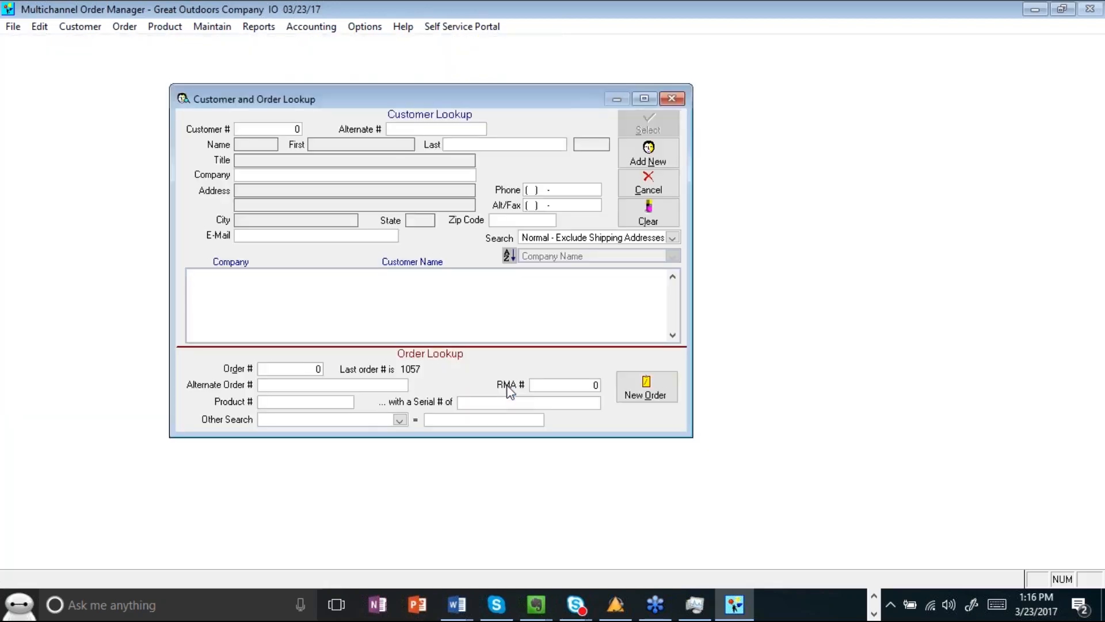